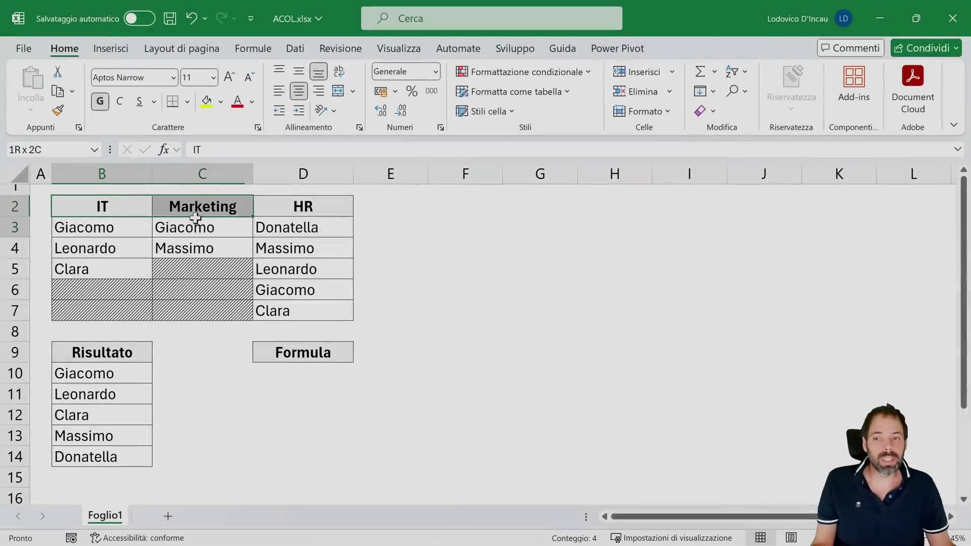
Highlight the department table, the IT, Marketing and HR name columns, and the Risultato list.
{"action": "left_click_drag", "start_coordinate": [199, 219], "coordinate": [292, 307]}
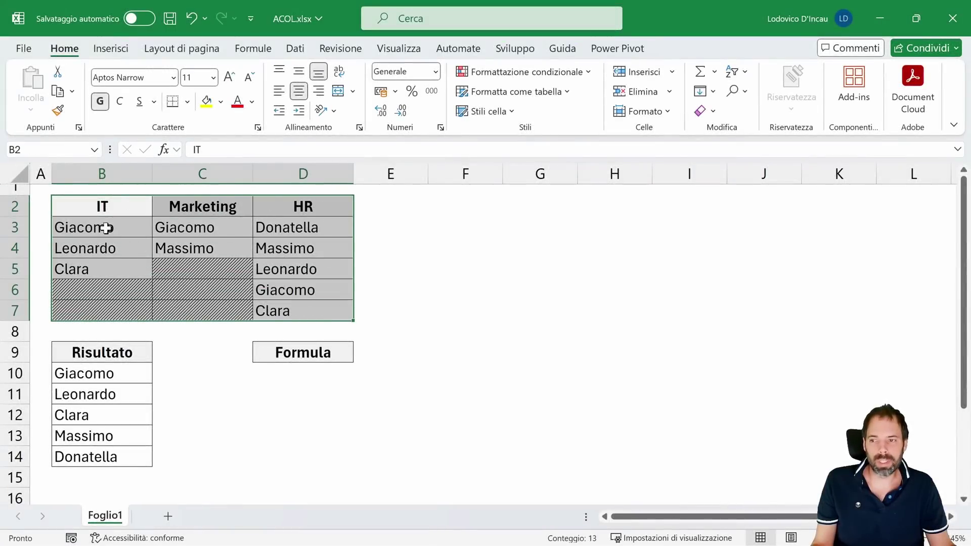
{"action": "left_click_drag", "start_coordinate": [105, 228], "coordinate": [98, 268]}
{"action": "left_click_drag", "start_coordinate": [191, 228], "coordinate": [195, 248]}
{"action": "left_click_drag", "start_coordinate": [291, 229], "coordinate": [305, 312]}
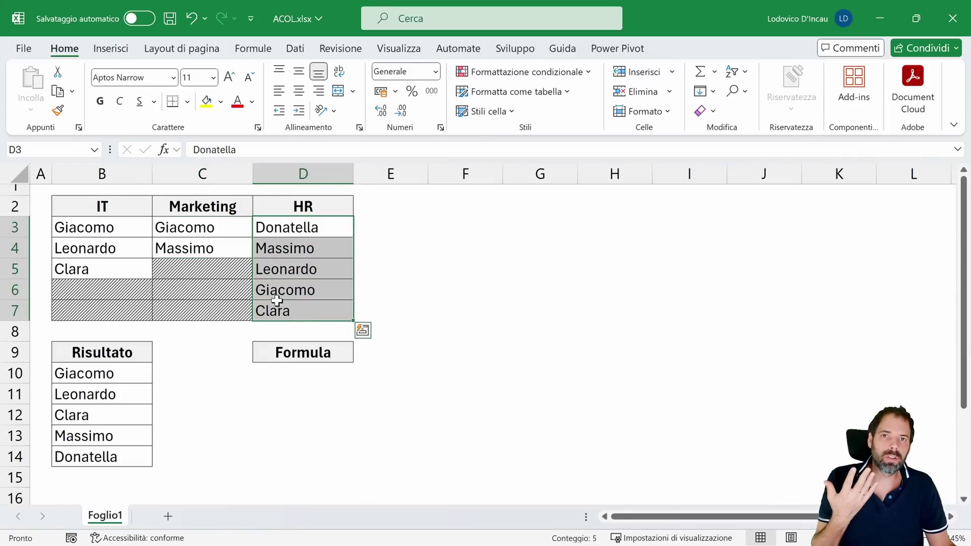
{"action": "mouse_move", "coordinate": [105, 349]}
{"action": "left_mouse_down"}
{"action": "mouse_move", "coordinate": [104, 412]}
{"action": "mouse_move", "coordinate": [87, 465]}
{"action": "left_mouse_up"}
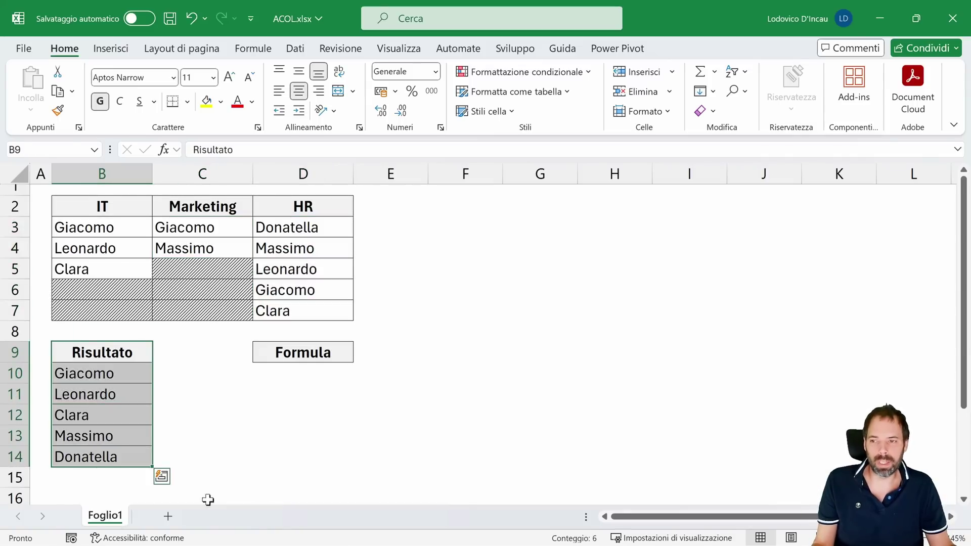
Temporarily enter Nicola in B6, then delete it again.
{"action": "left_click", "coordinate": [116, 299]}
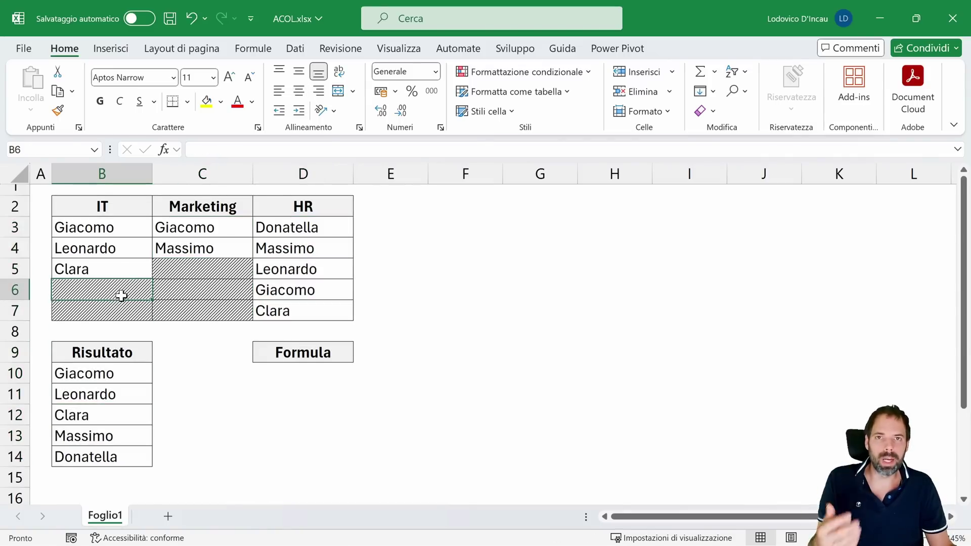
{"action": "type", "text": "Nicola"}
{"action": "key", "text": "Return"}
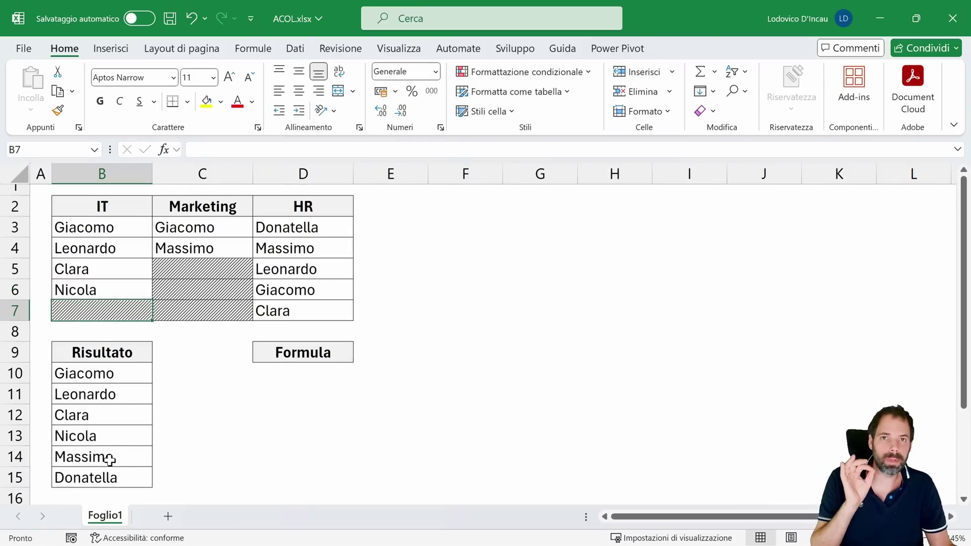
{"action": "left_click", "coordinate": [109, 286]}
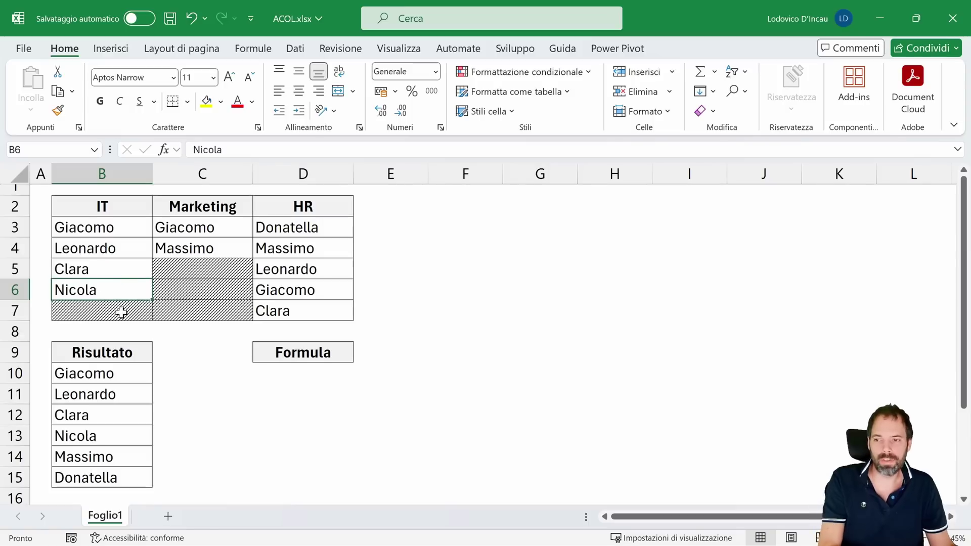
{"action": "key", "text": "Delete"}
{"action": "left_click", "coordinate": [103, 206]}
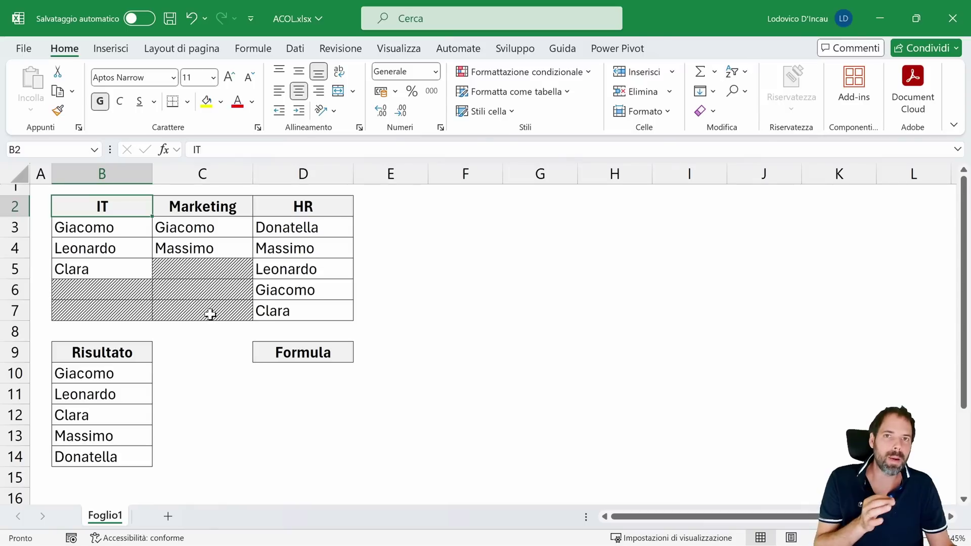
Enter =A.COL(B3:D7) in D10 to stack the whole table into one column.
{"action": "left_click", "coordinate": [314, 372]}
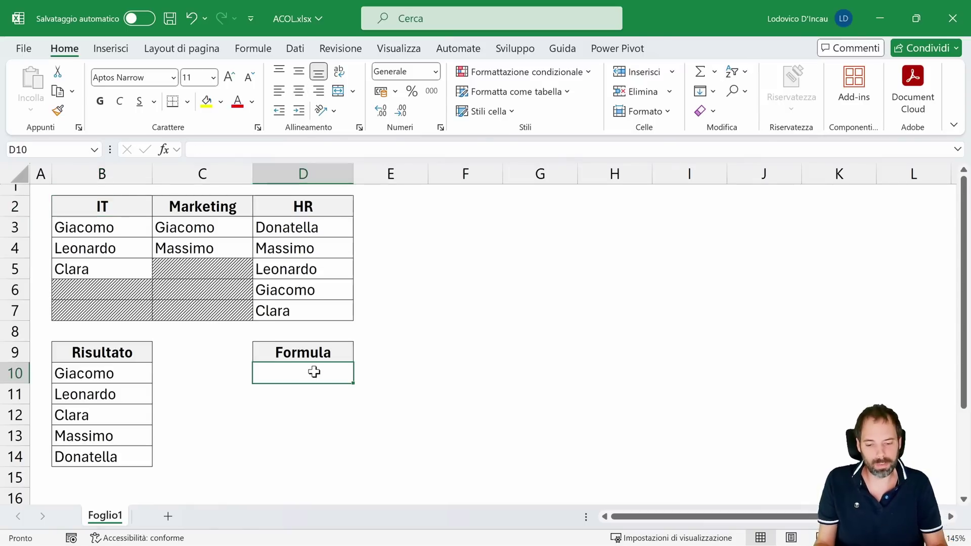
{"action": "type", "text": "=A.c"}
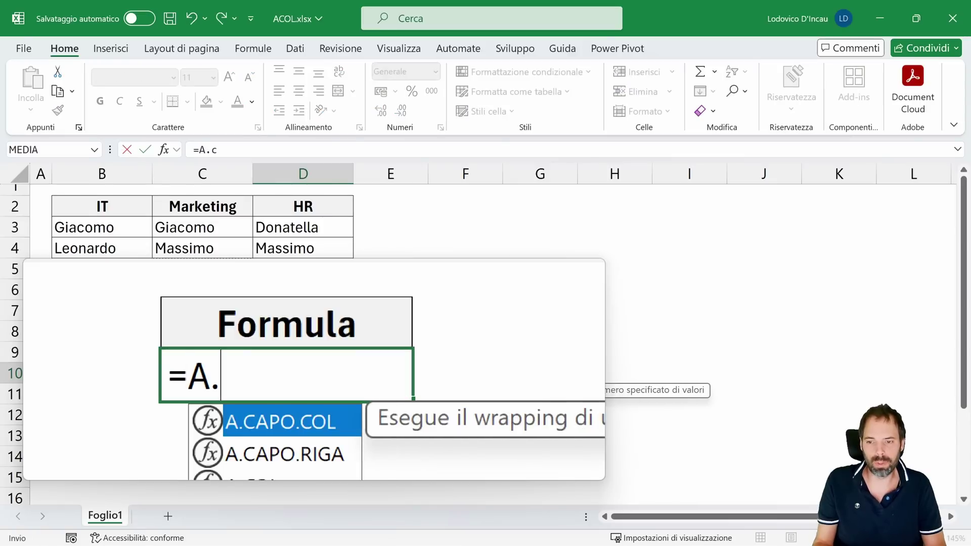
{"action": "type", "text": "a"}
{"action": "key", "text": "BackSpace"}
{"action": "key", "text": "BackSpace"}
{"action": "type", "text": "ol"}
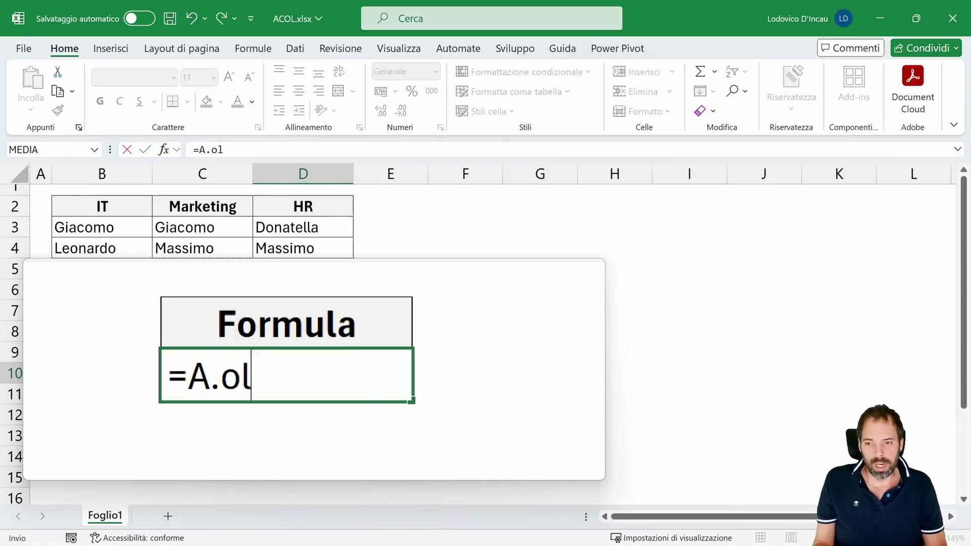
{"action": "key", "text": "BackSpace"}
{"action": "key", "text": "BackSpace"}
{"action": "type", "text": "co"}
{"action": "key", "text": "Tab"}
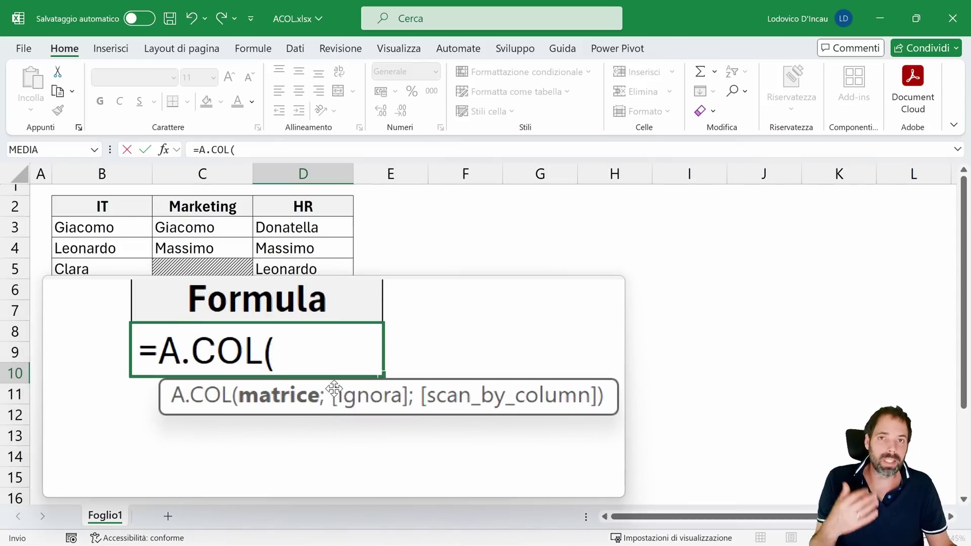
{"action": "left_click_drag", "start_coordinate": [117, 229], "coordinate": [267, 310]}
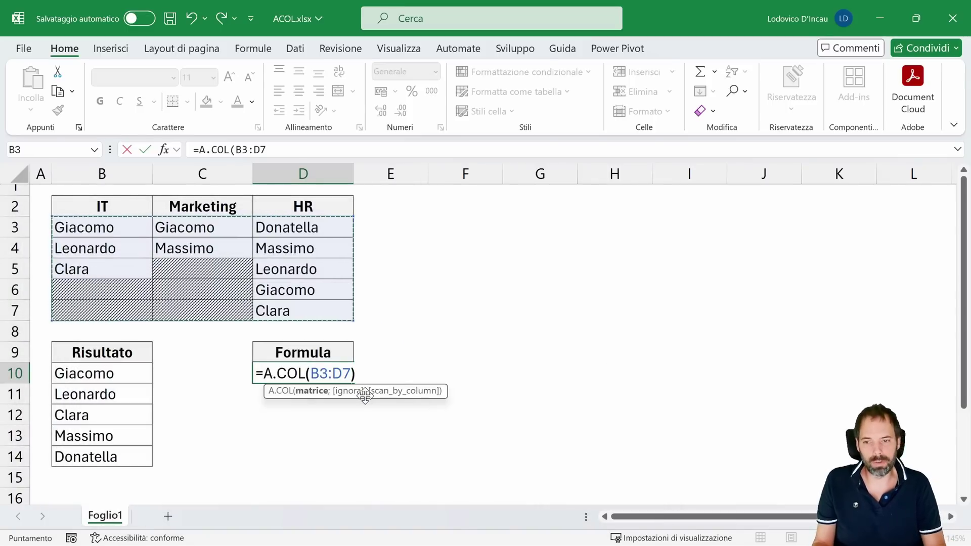
{"action": "key", "text": "Return"}
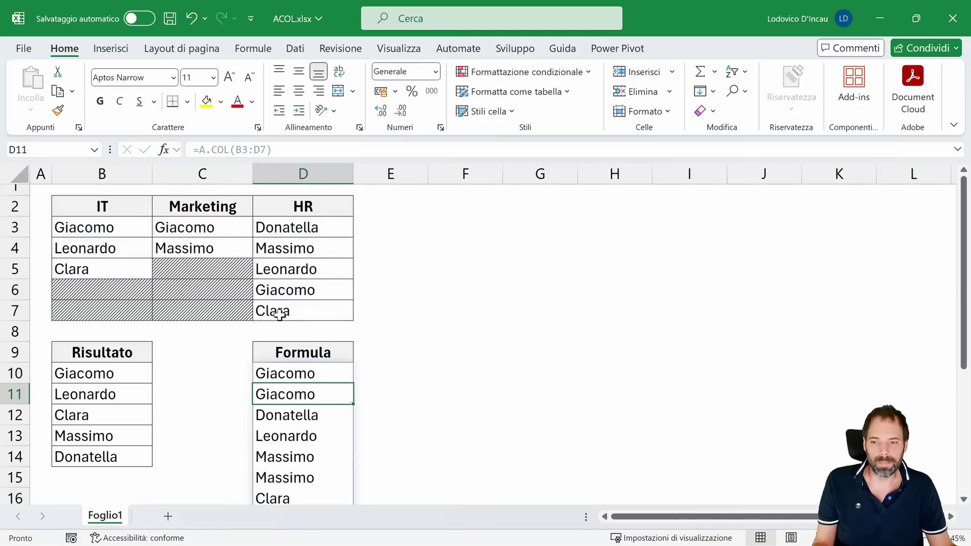
Check the stacked results in column D, including the zeros produced by blank cells.
{"action": "scroll", "coordinate": [280, 314], "scroll_direction": "down", "scroll_amount": 1}
{"action": "scroll", "coordinate": [292, 311], "scroll_direction": "down", "scroll_amount": 1}
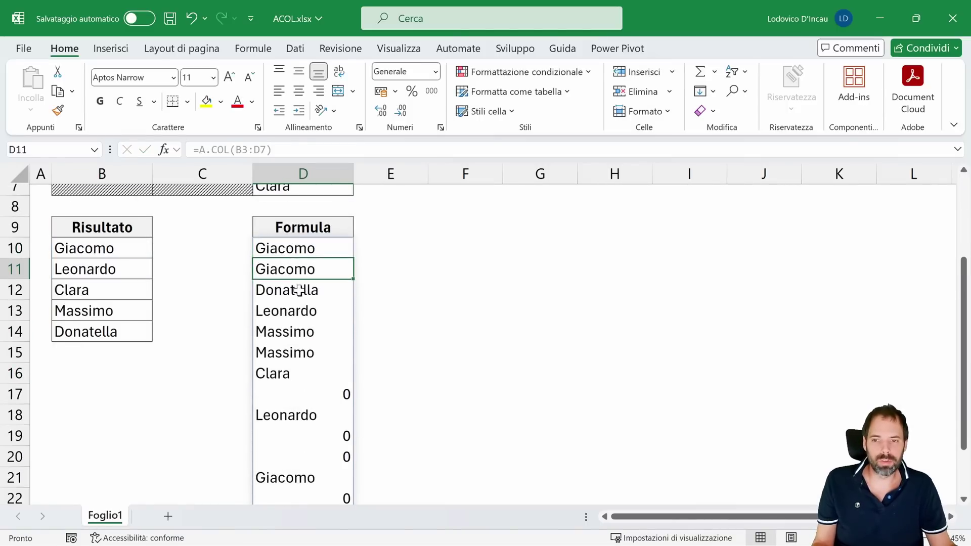
{"action": "left_click", "coordinate": [302, 311]}
{"action": "left_click", "coordinate": [310, 395]}
{"action": "left_click", "coordinate": [314, 436]}
{"action": "left_click", "coordinate": [314, 457]}
Point out blank cells C5, C6, C7 and B6, then reopen D10's formula for editing.
{"action": "scroll", "coordinate": [258, 364], "scroll_direction": "up", "scroll_amount": 2}
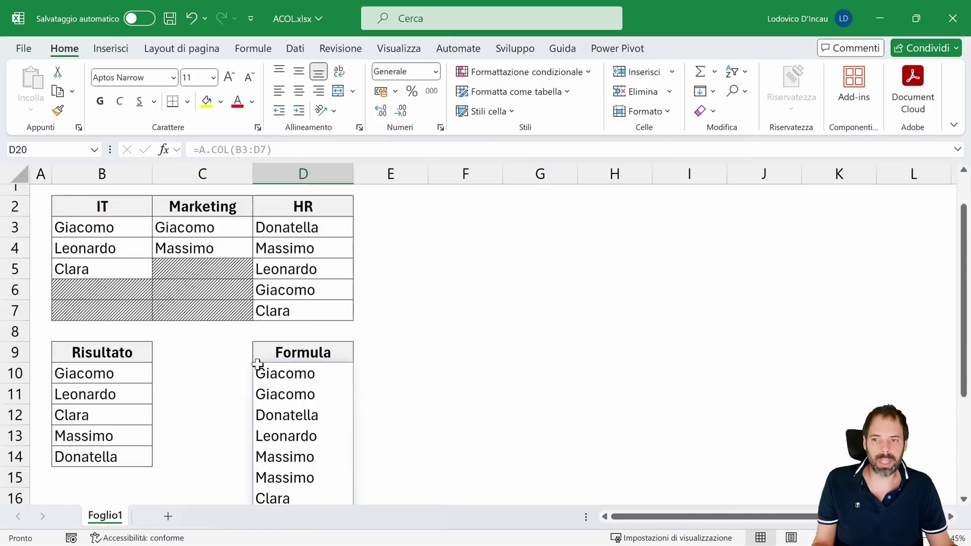
{"action": "left_click", "coordinate": [203, 277]}
{"action": "left_click", "coordinate": [204, 290]}
{"action": "left_click", "coordinate": [206, 313]}
{"action": "left_click", "coordinate": [126, 290]}
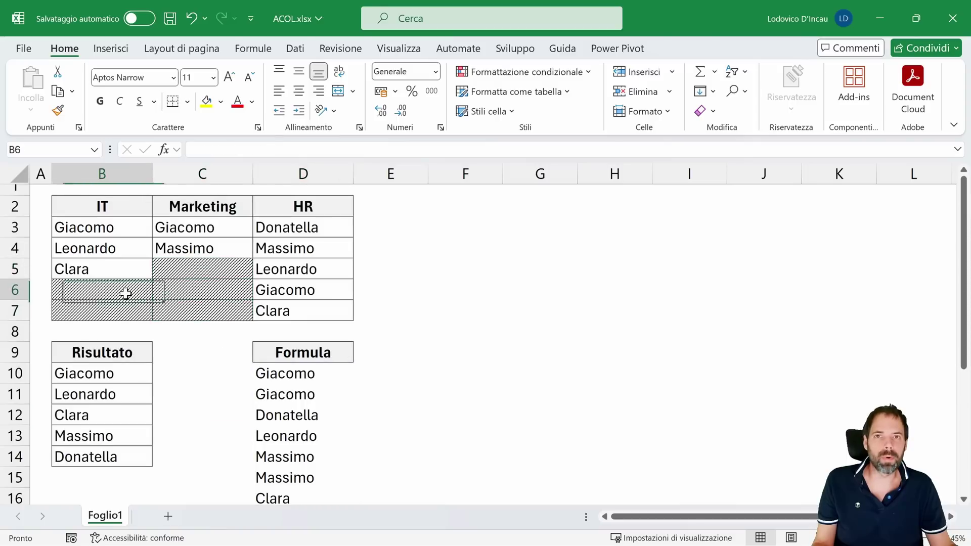
{"action": "left_click", "coordinate": [289, 374]}
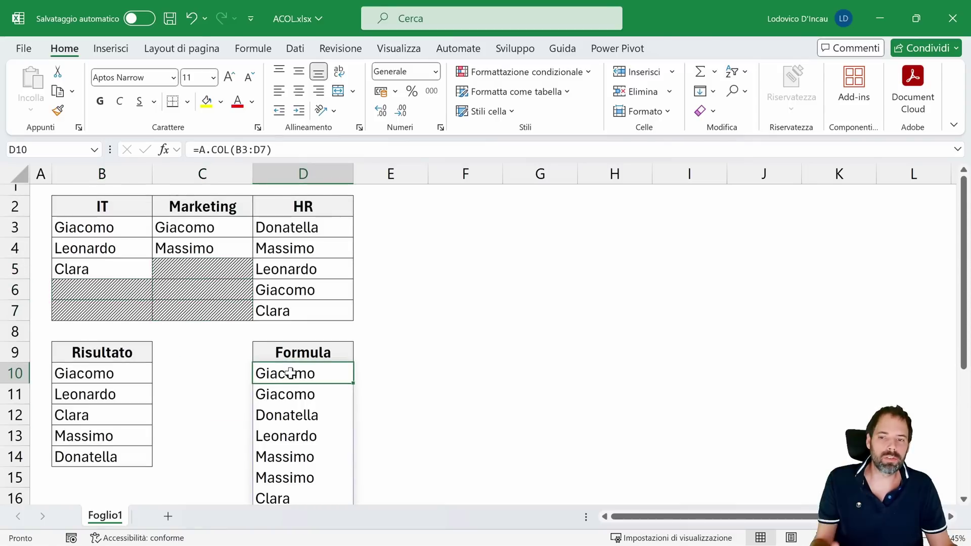
{"action": "double_click", "coordinate": [290, 373]}
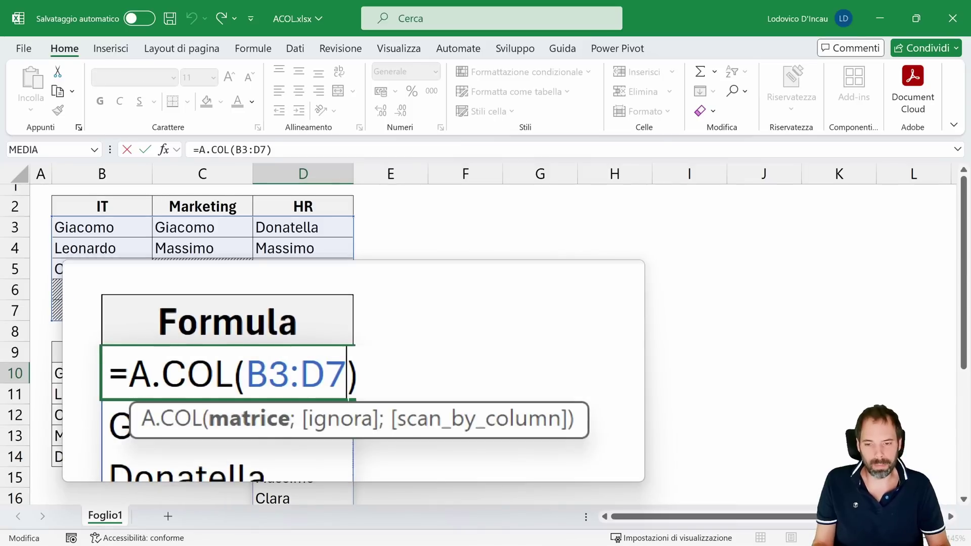
Add 3 as the ignore argument so D10 reads =A.COL(B3:D7;3).
{"action": "type", "text": ";"}
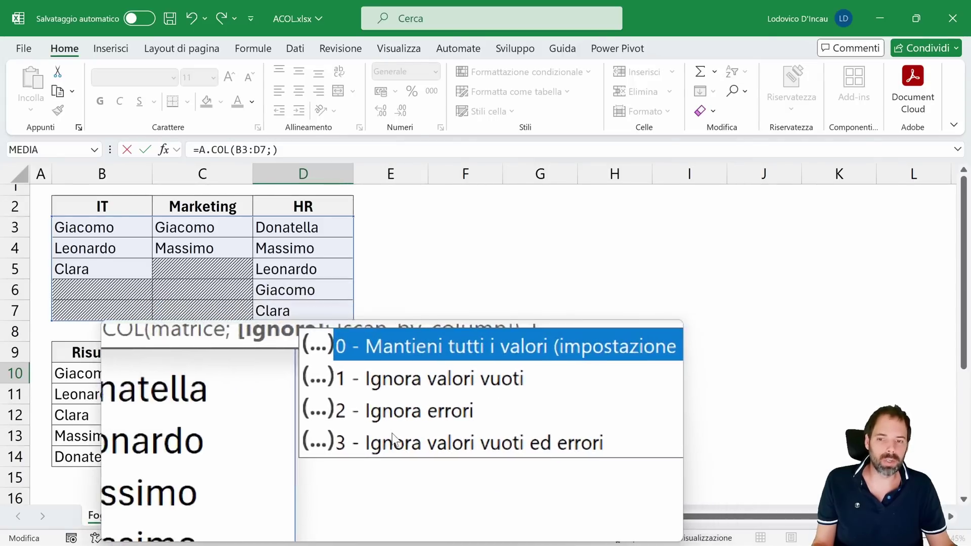
{"action": "type", "text": "3"}
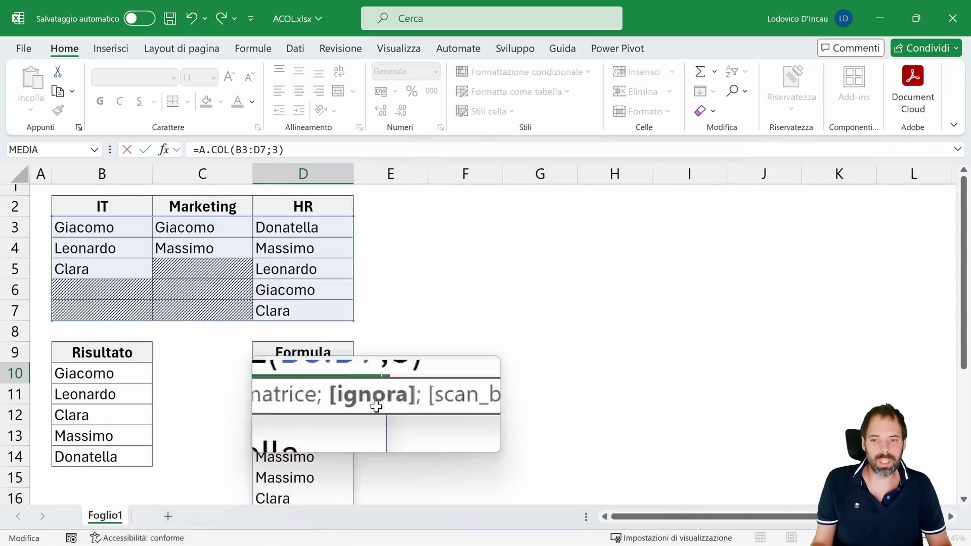
{"action": "key", "text": "Return"}
{"action": "left_click", "coordinate": [306, 376]}
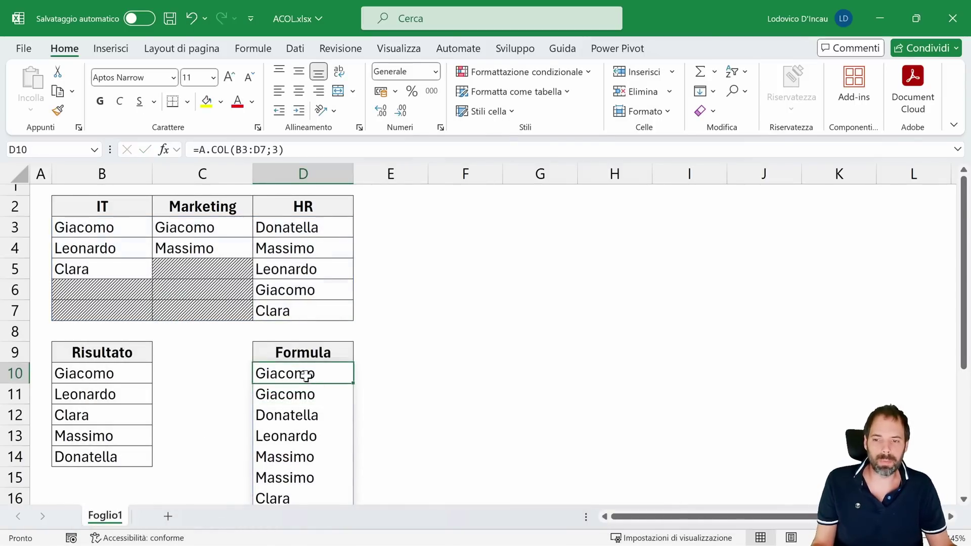
Point out the blank Marketing cells C5, C6 and C7 now skipped.
{"action": "scroll", "coordinate": [306, 377], "scroll_direction": "down", "scroll_amount": 3}
{"action": "scroll", "coordinate": [306, 374], "scroll_direction": "up", "scroll_amount": 1}
{"action": "scroll", "coordinate": [307, 374], "scroll_direction": "up", "scroll_amount": 2}
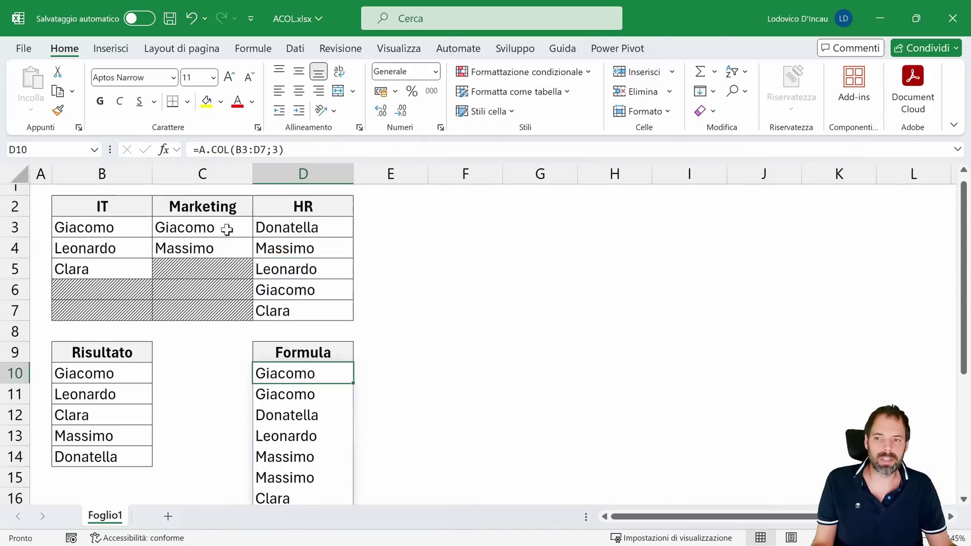
{"action": "left_click", "coordinate": [210, 290]}
{"action": "left_click", "coordinate": [209, 311]}
{"action": "left_click", "coordinate": [197, 269]}
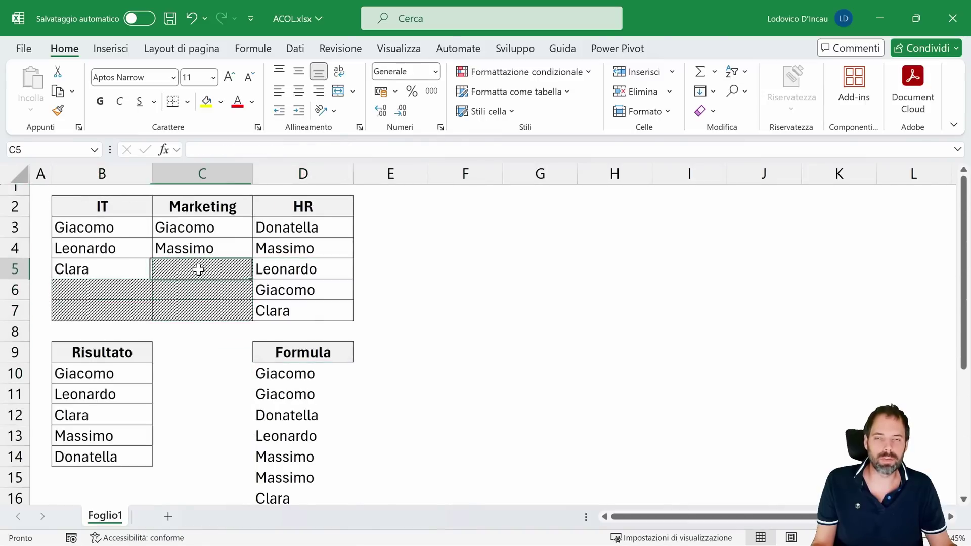
Check the D10:D17 spill range, then reopen D10's formula for editing.
{"action": "scroll", "coordinate": [307, 322], "scroll_direction": "down", "scroll_amount": 1}
{"action": "left_click_drag", "start_coordinate": [302, 314], "coordinate": [288, 474]}
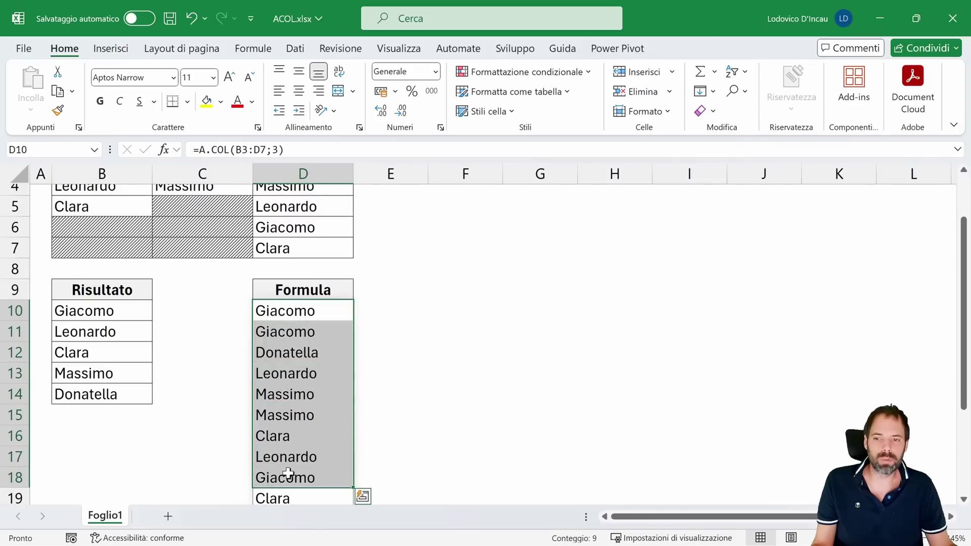
{"action": "left_click", "coordinate": [290, 311]}
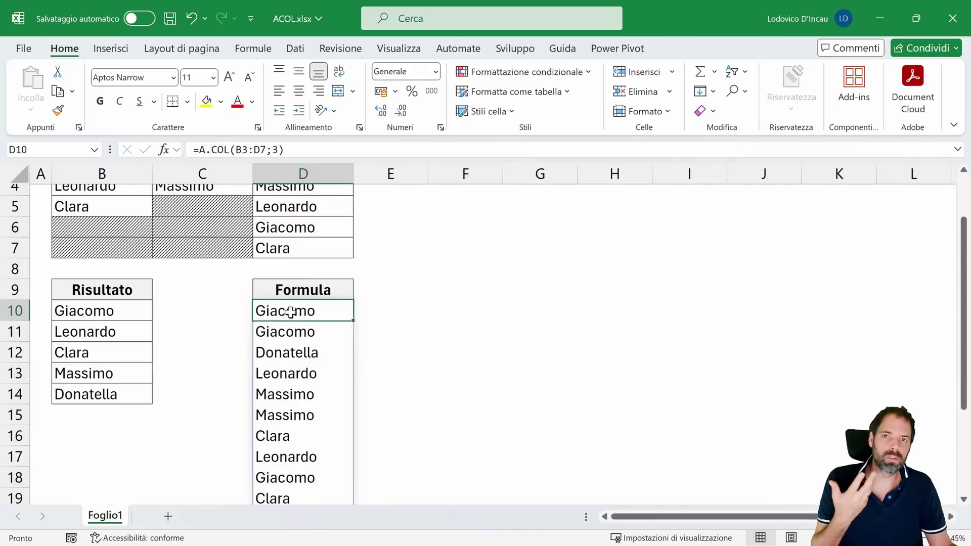
{"action": "left_click", "coordinate": [288, 329]}
{"action": "left_click", "coordinate": [289, 310]}
{"action": "left_click", "coordinate": [288, 330]}
{"action": "left_click", "coordinate": [291, 312]}
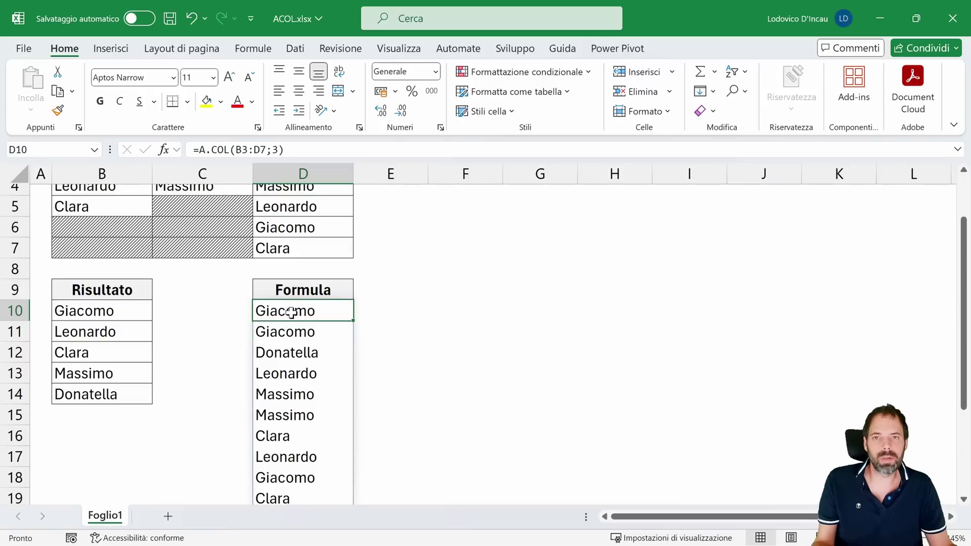
{"action": "scroll", "coordinate": [297, 330], "scroll_direction": "up", "scroll_amount": 1}
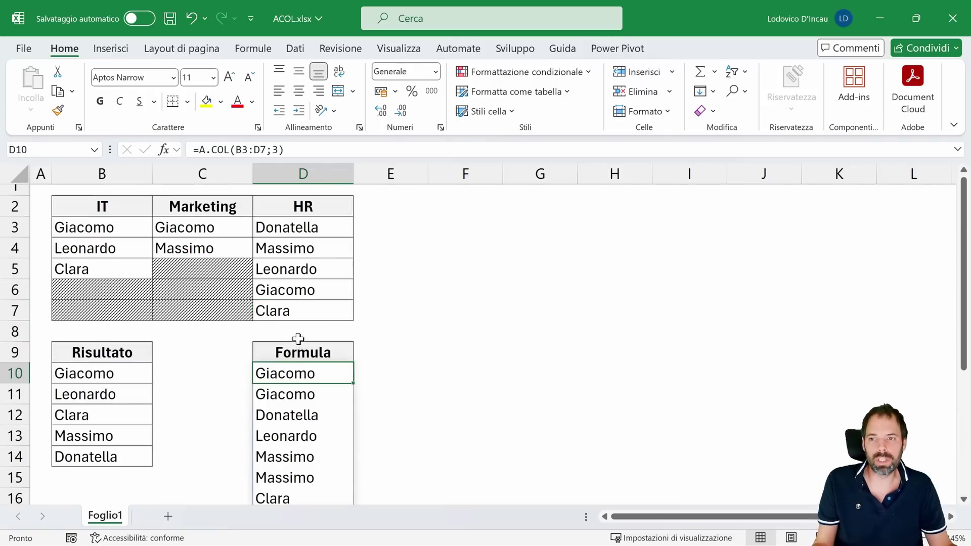
{"action": "double_click", "coordinate": [286, 374]}
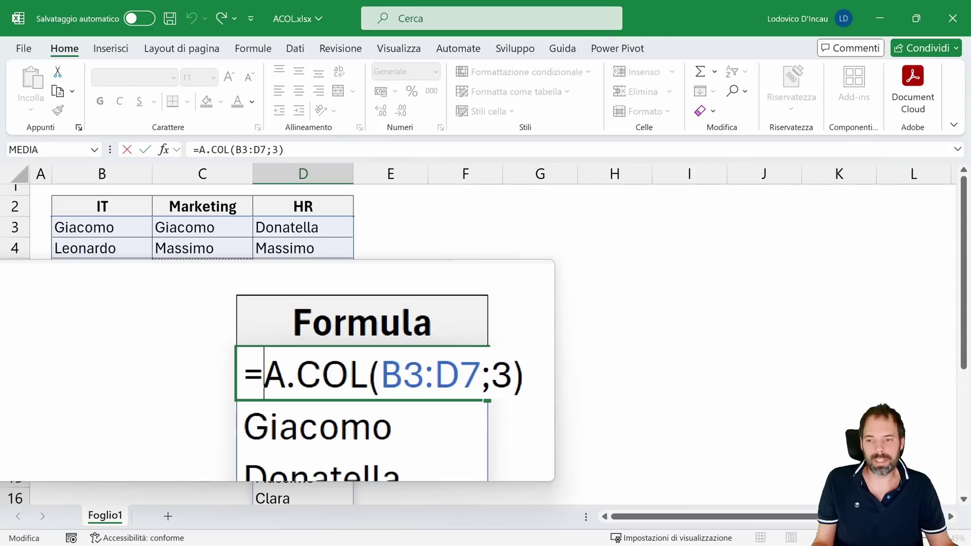
Wrap the formula as =UNICI(A.COL(B3:D7;3)) and select the five unique names.
{"action": "type", "text": "unic"}
{"action": "key", "text": "Tab"}
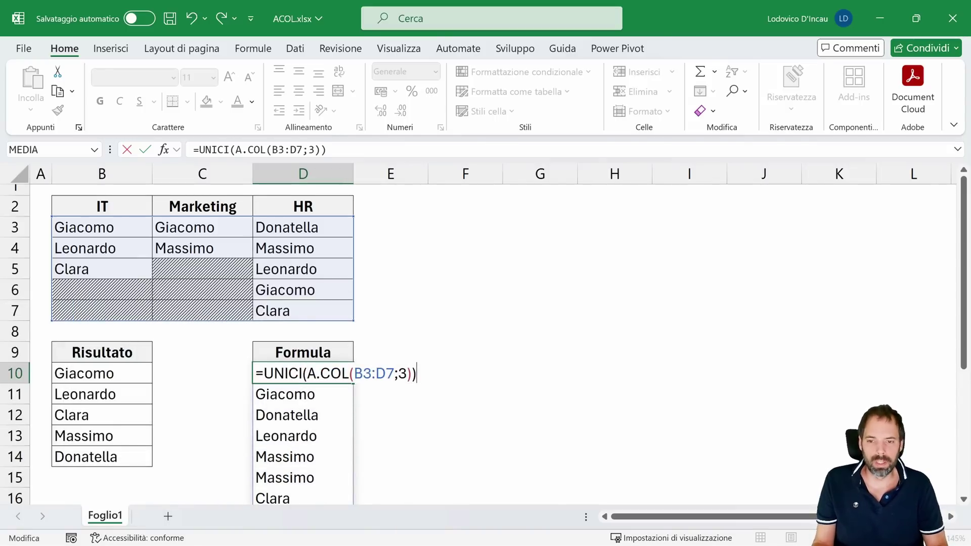
{"action": "key", "text": "Return"}
{"action": "left_click_drag", "start_coordinate": [320, 375], "coordinate": [309, 455]}
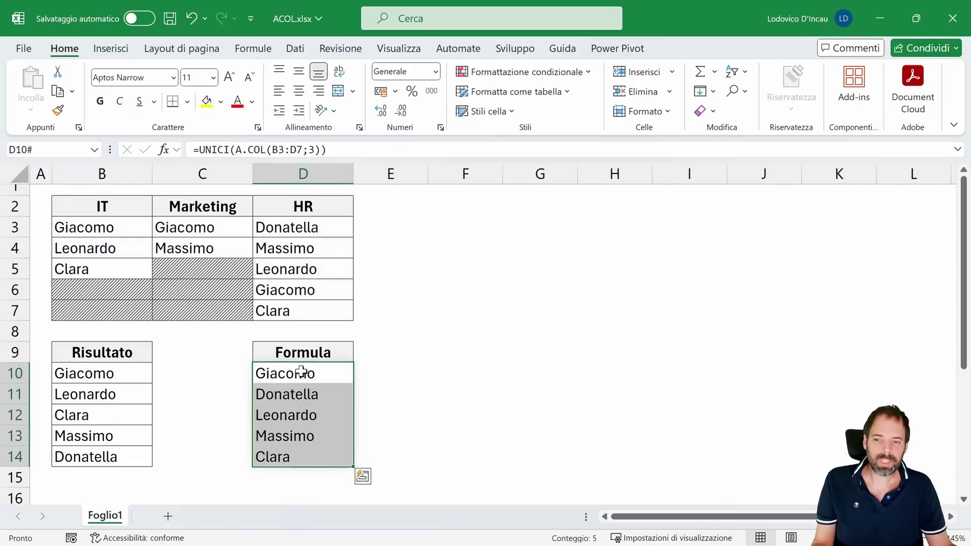
Compare the Formula results with the Risultato column, then reopen D10 for editing.
{"action": "left_click", "coordinate": [302, 373]}
{"action": "left_click", "coordinate": [104, 375]}
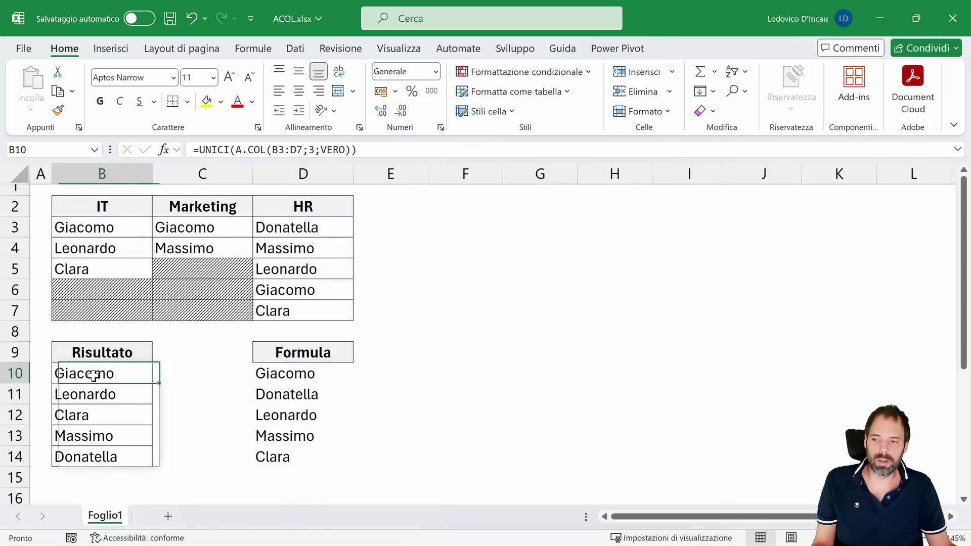
{"action": "left_click", "coordinate": [112, 394]}
{"action": "left_click", "coordinate": [129, 415]}
{"action": "left_click", "coordinate": [307, 377]}
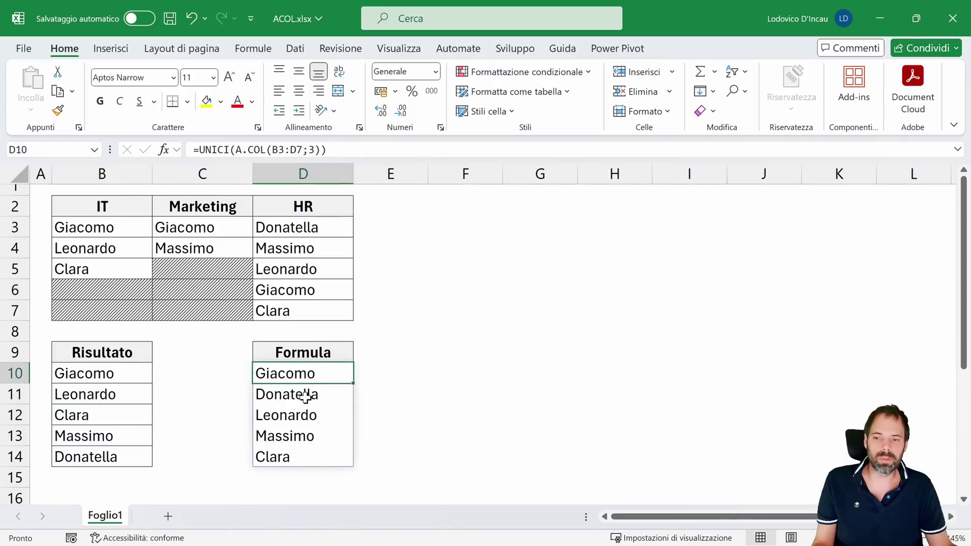
{"action": "left_click", "coordinate": [310, 394]}
{"action": "left_click", "coordinate": [300, 415]}
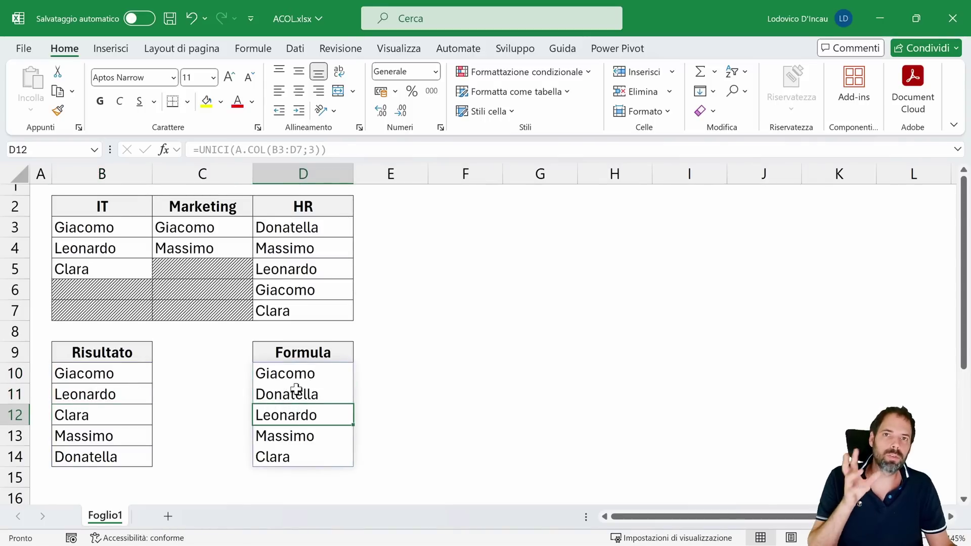
{"action": "key", "text": "Up"}
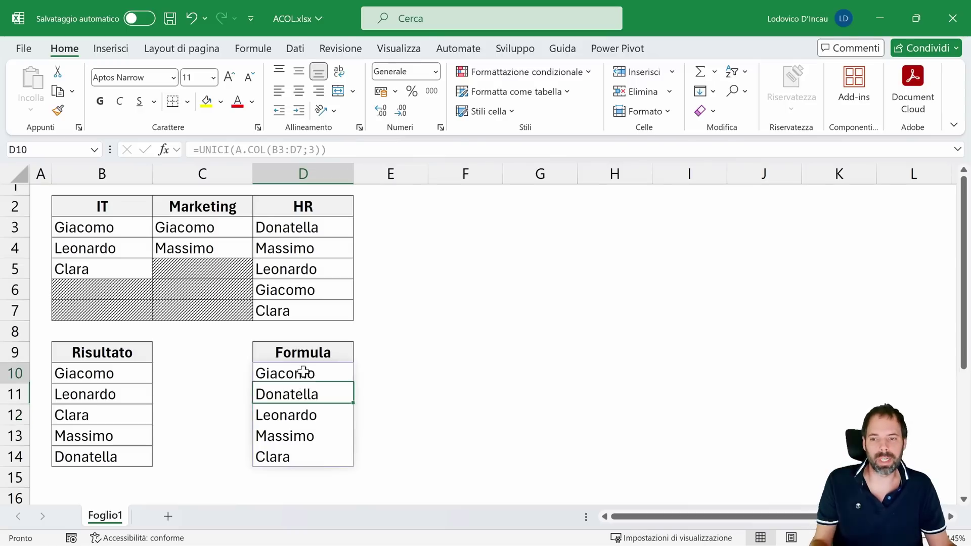
{"action": "key", "text": "Up"}
{"action": "key", "text": "F2"}
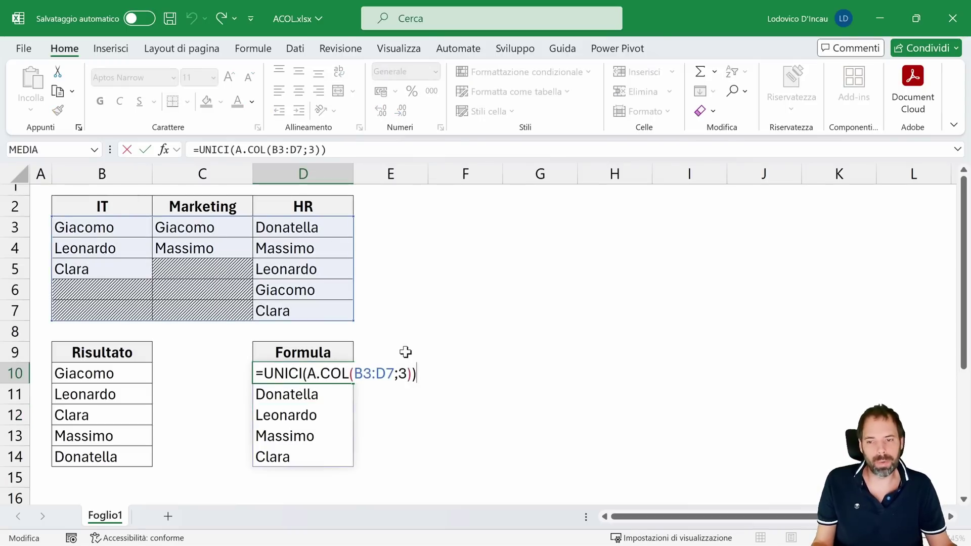
Add VERO as a third argument, making D10 =UNICI(A.COL(B3:D7;3;VERO)) to scan by column.
{"action": "key", "text": "Left"}
{"action": "key", "text": "Left"}
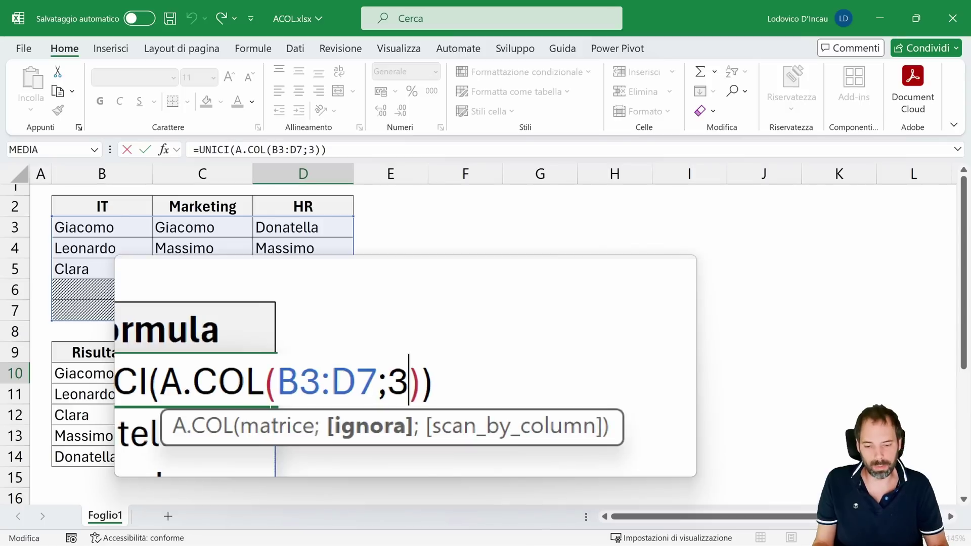
{"action": "type", "text": ";"}
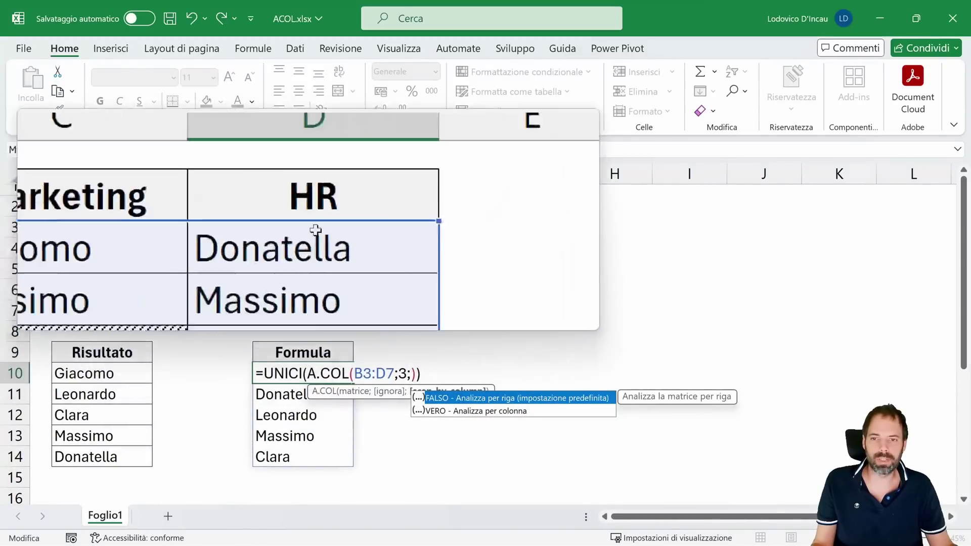
{"action": "key", "text": "Escape"}
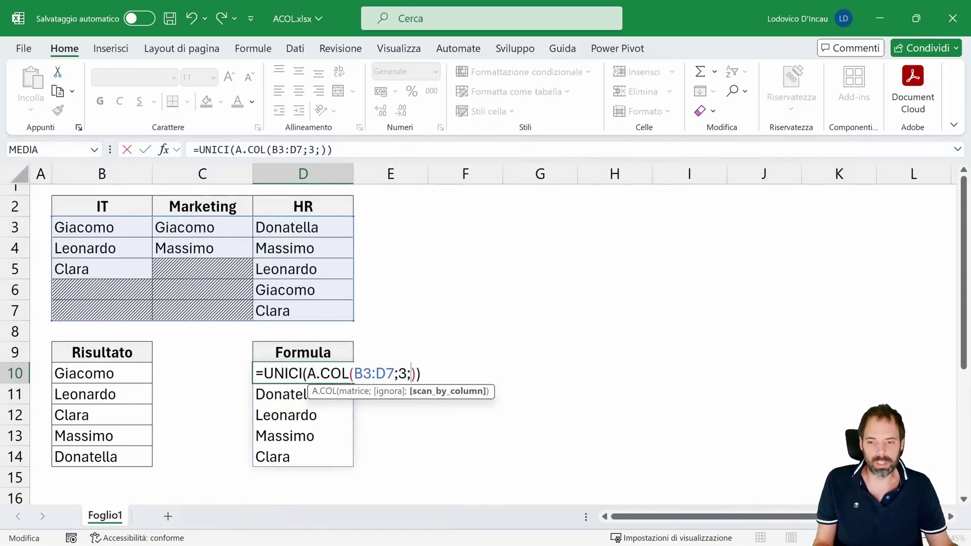
{"action": "type", "text": "ve"}
{"action": "key", "text": "Down"}
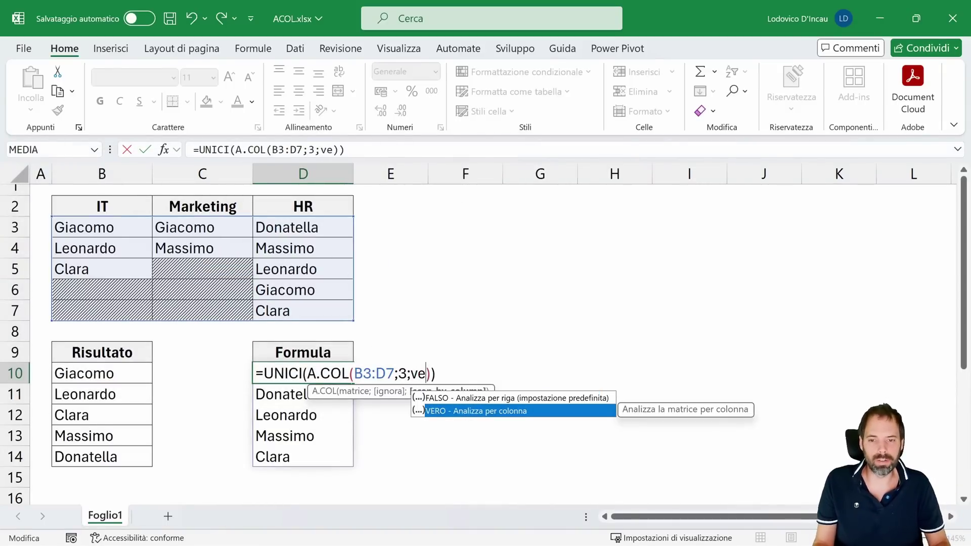
{"action": "key", "text": "Tab"}
{"action": "key", "text": "Return"}
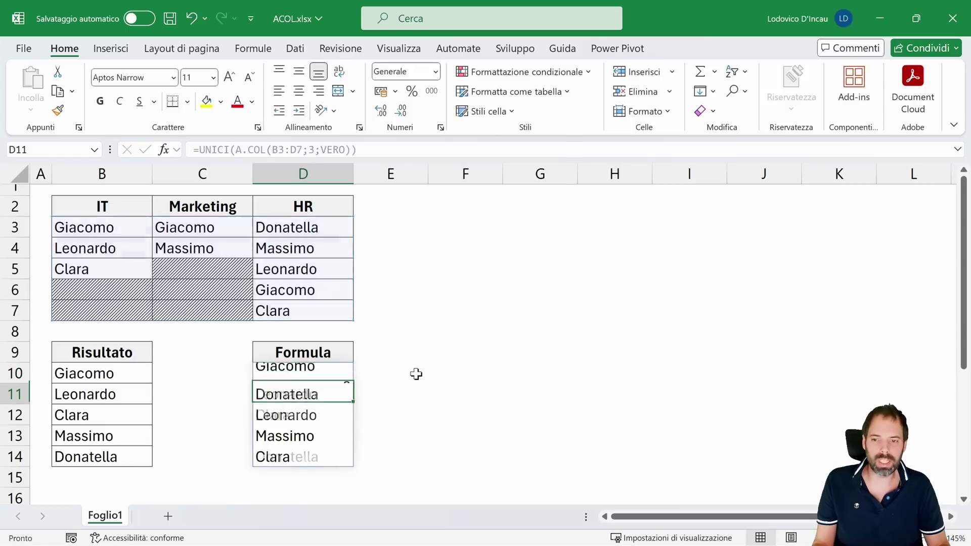
Review the reordered unique names against the source table and the Risultato formula.
{"action": "left_click_drag", "start_coordinate": [316, 372], "coordinate": [307, 451]}
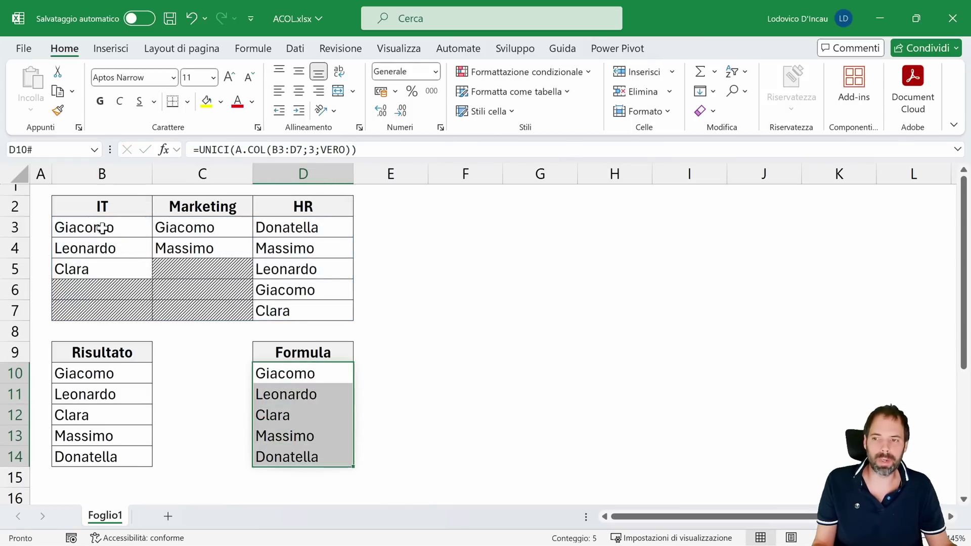
{"action": "left_click_drag", "start_coordinate": [103, 229], "coordinate": [243, 247]}
{"action": "left_click_drag", "start_coordinate": [298, 228], "coordinate": [303, 269]}
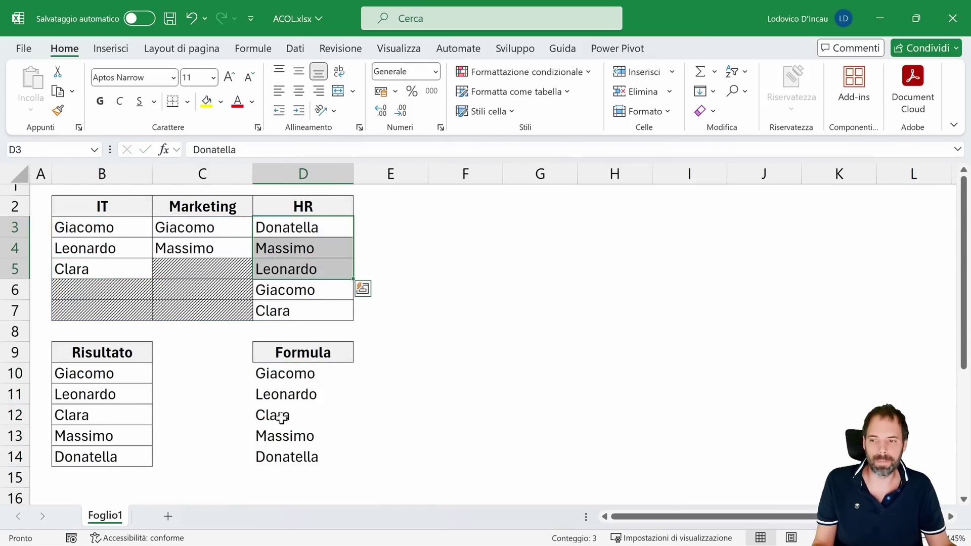
{"action": "left_click", "coordinate": [91, 372]}
Enter Nicola in B6 and confirm both Risultato and Formula lists grow to six names.
{"action": "left_click", "coordinate": [94, 287]}
{"action": "type", "text": "Nicola"}
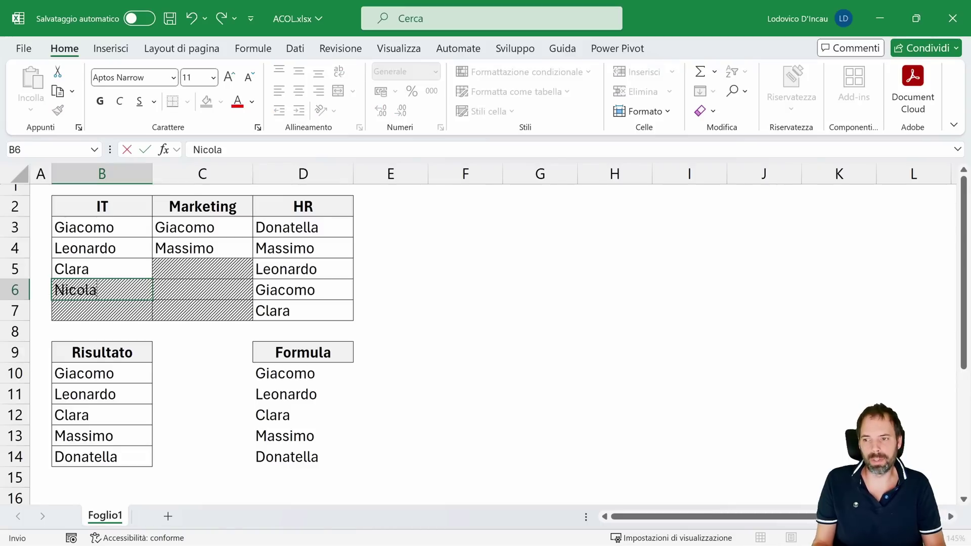
{"action": "key", "text": "Return"}
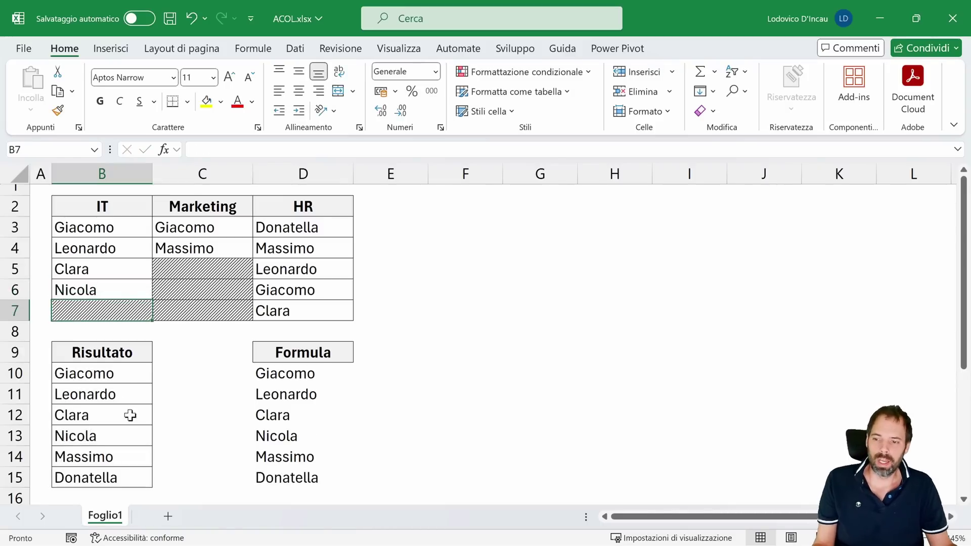
{"action": "mouse_move", "coordinate": [120, 468]}
{"action": "left_mouse_down"}
{"action": "mouse_move", "coordinate": [134, 412]}
{"action": "mouse_move", "coordinate": [107, 373]}
{"action": "left_mouse_up"}
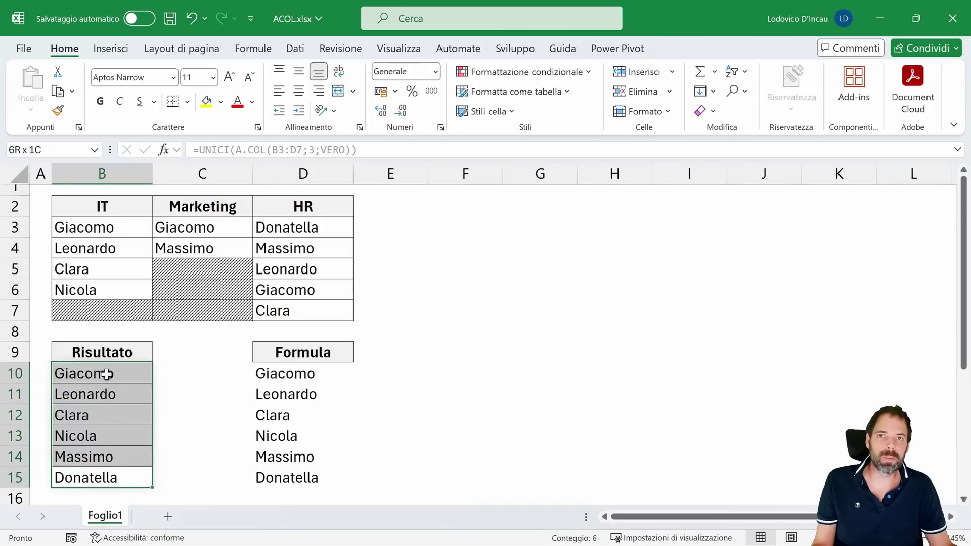
{"action": "left_click", "coordinate": [98, 287]}
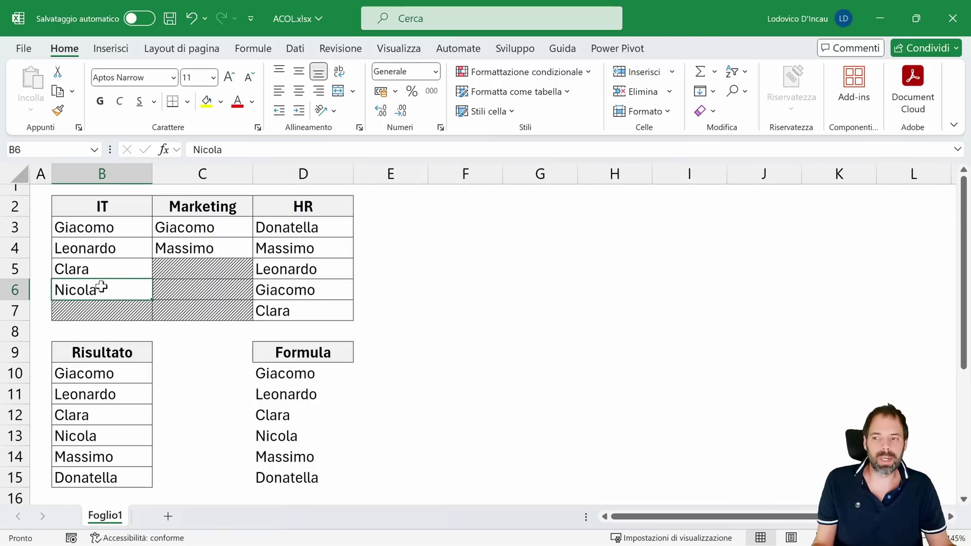
{"action": "left_click_drag", "start_coordinate": [287, 369], "coordinate": [300, 472]}
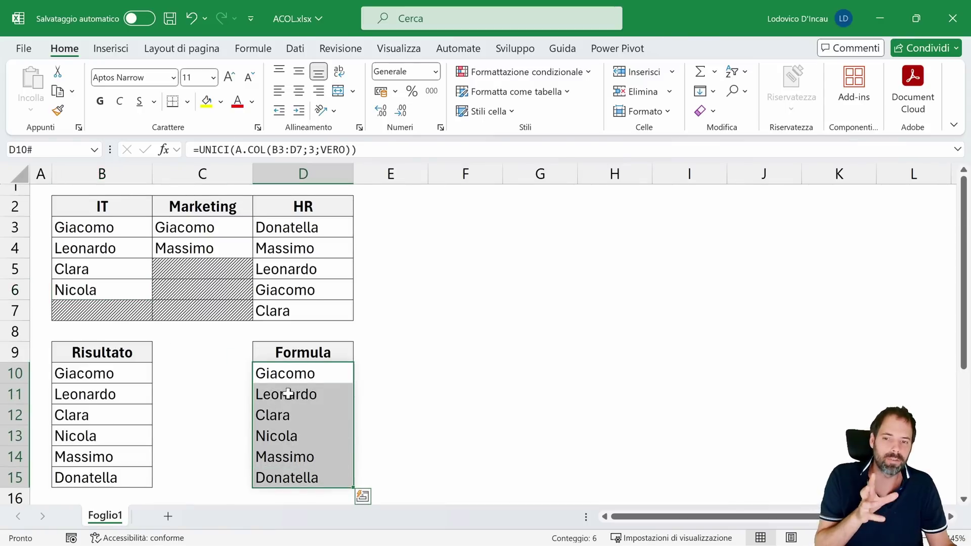
{"action": "left_click", "coordinate": [302, 374]}
{"action": "left_click", "coordinate": [297, 353]}
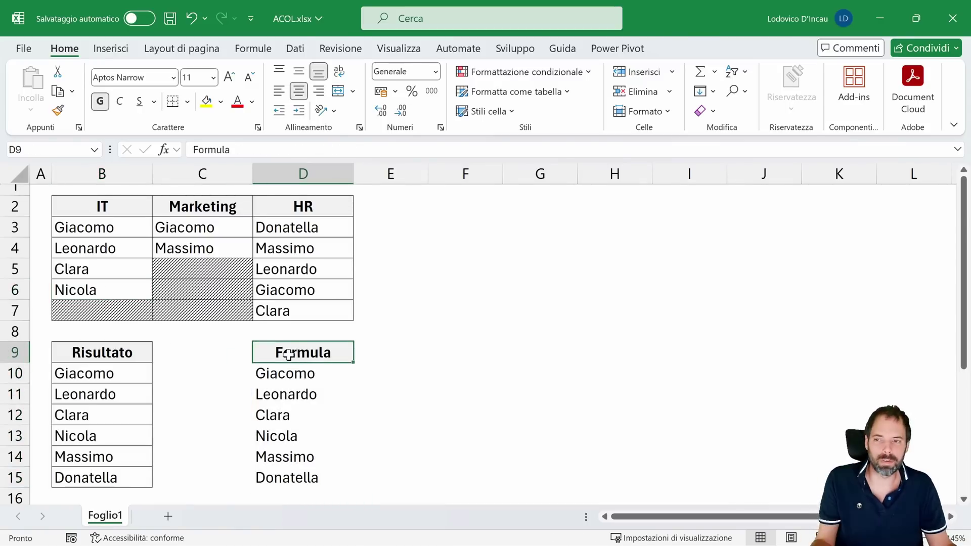
{"action": "left_click_drag", "start_coordinate": [131, 236], "coordinate": [290, 308]}
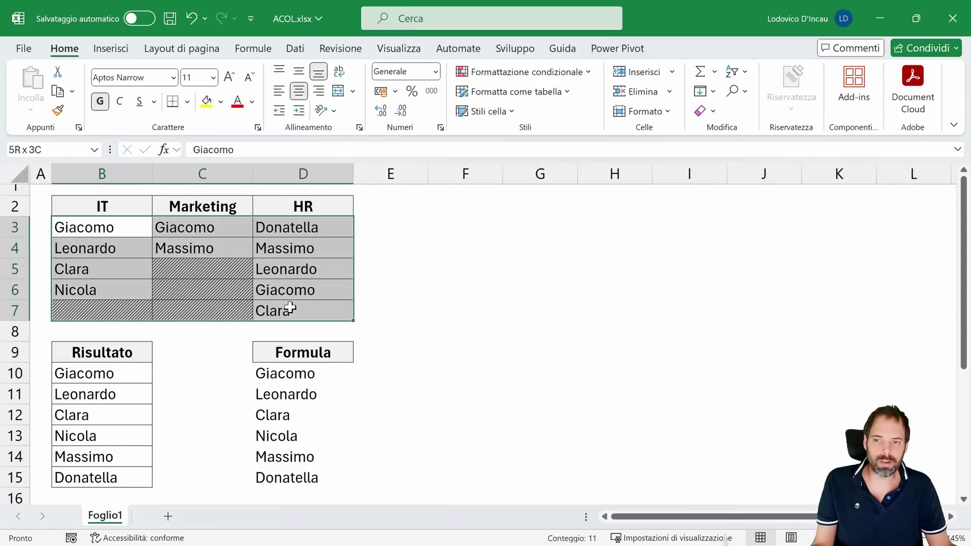
{"action": "left_click", "coordinate": [590, 74]}
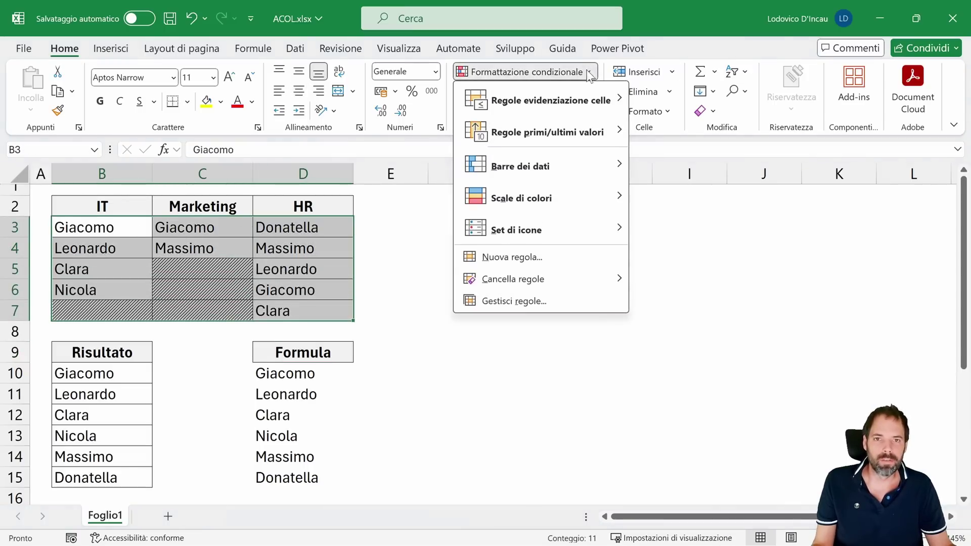
{"action": "left_click", "coordinate": [521, 302]}
{"action": "double_click", "coordinate": [253, 211]}
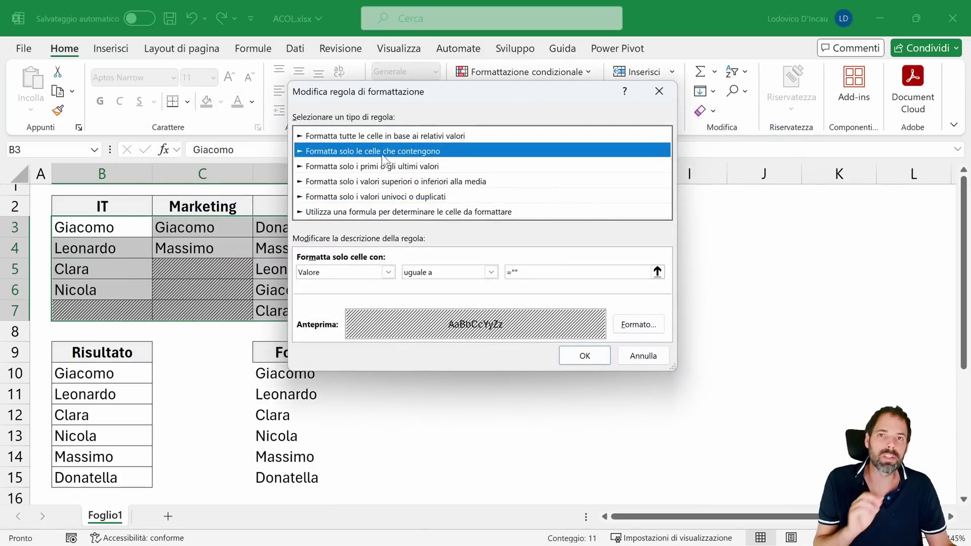
{"action": "left_click", "coordinate": [639, 324]}
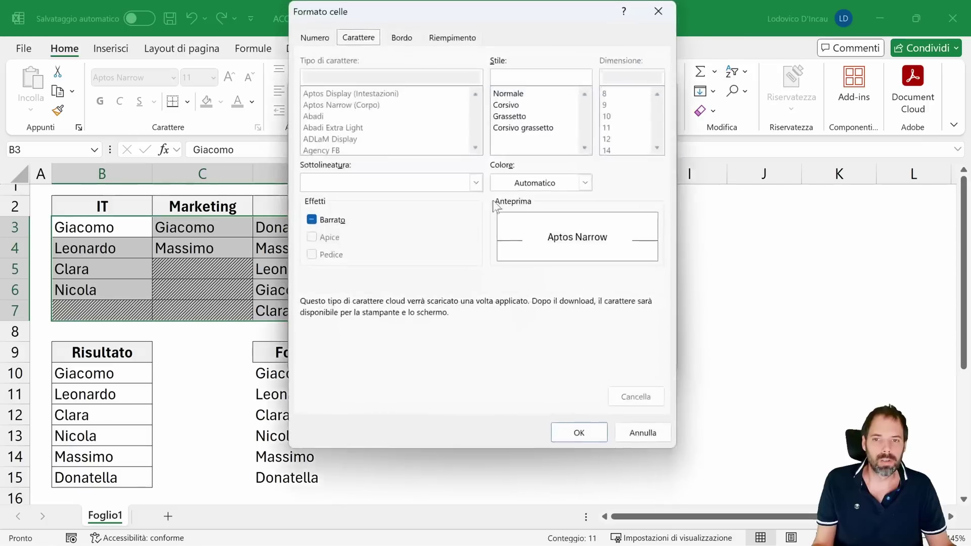
{"action": "left_click", "coordinate": [437, 40]}
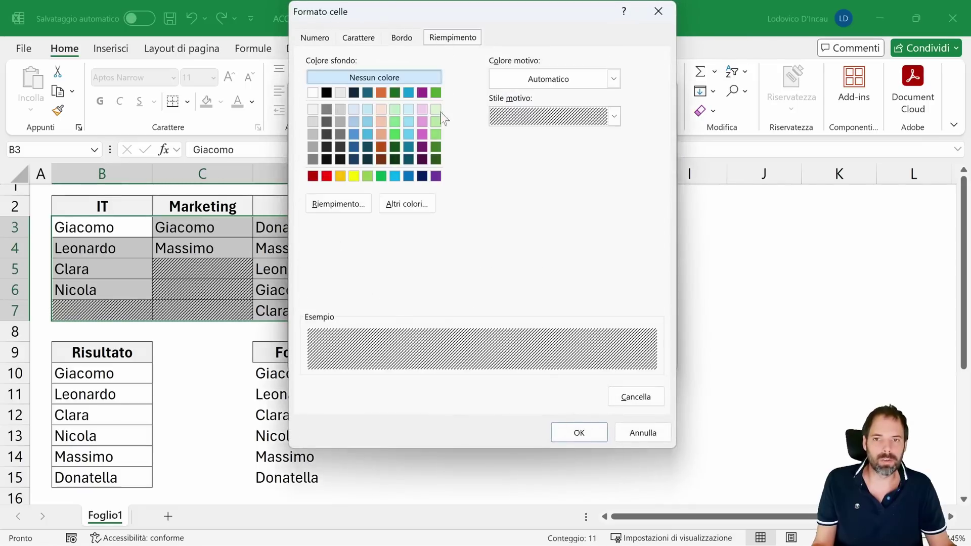
{"action": "left_click", "coordinate": [614, 116]}
{"action": "left_click", "coordinate": [643, 434]}
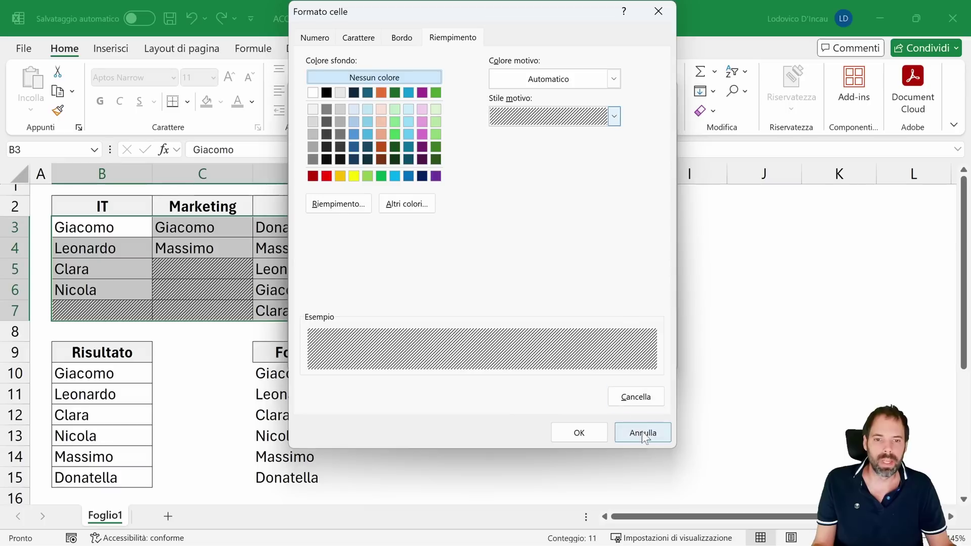
{"action": "left_click", "coordinate": [642, 432]}
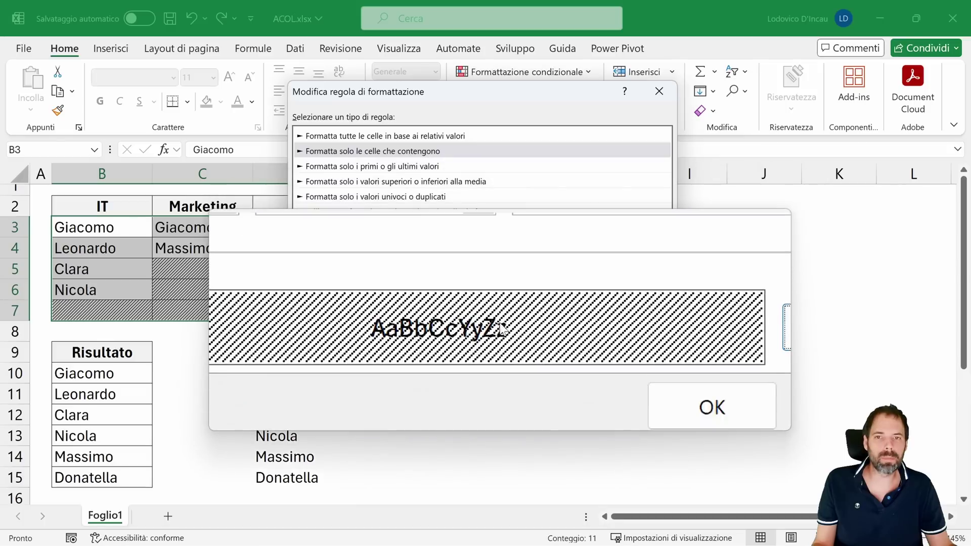
{"action": "left_click", "coordinate": [578, 356]}
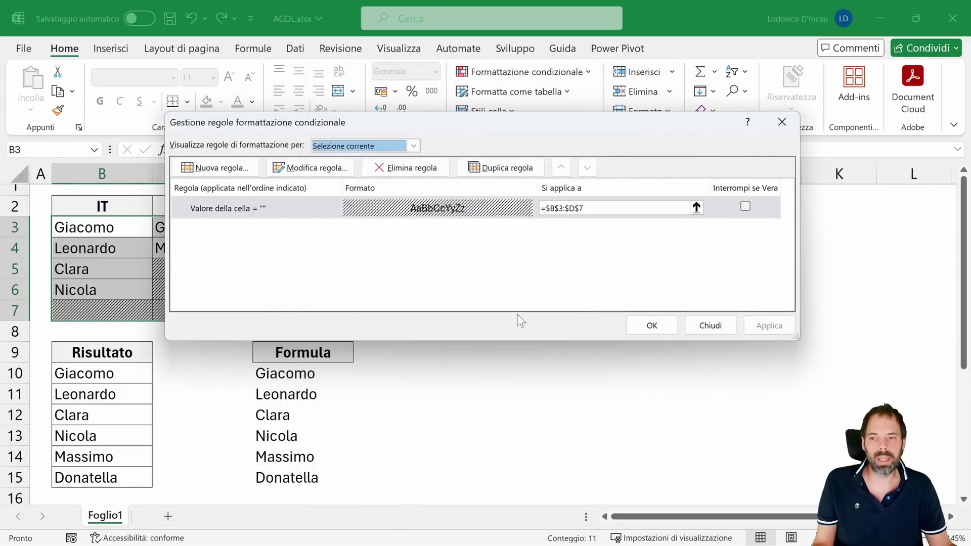
{"action": "left_click", "coordinate": [652, 325]}
{"action": "left_click", "coordinate": [201, 271]}
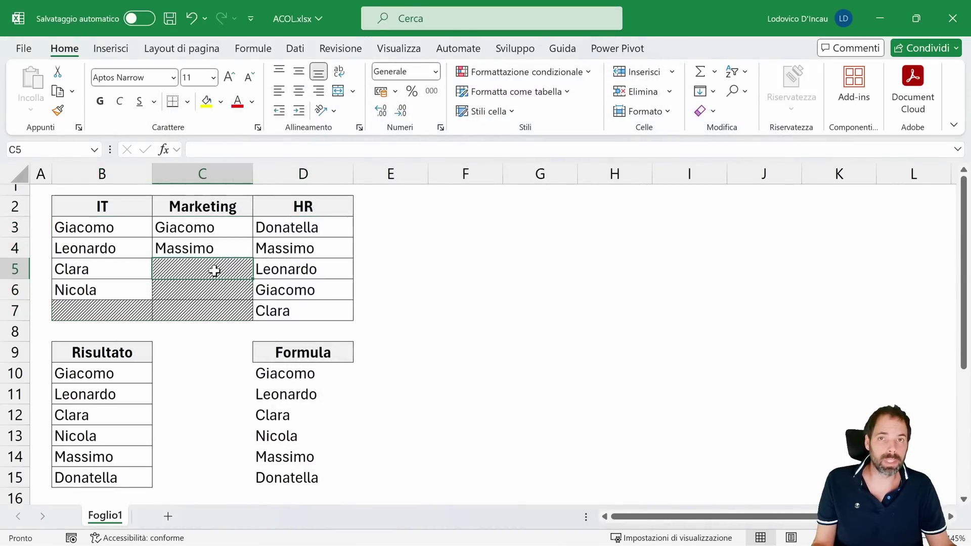
Select the Formula range D10:D21.
{"action": "left_click_drag", "start_coordinate": [297, 374], "coordinate": [294, 478]}
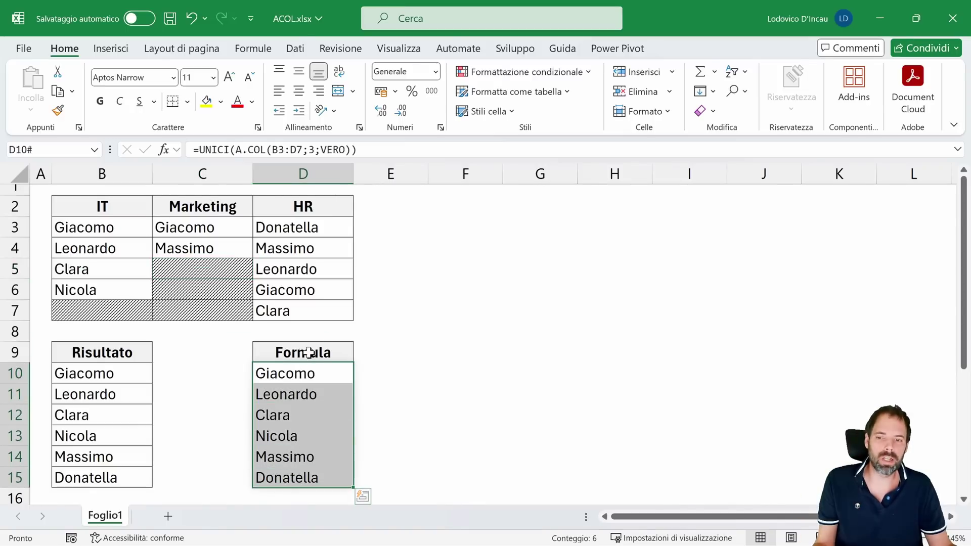
{"action": "scroll", "coordinate": [298, 327], "scroll_direction": "down", "scroll_amount": 1}
{"action": "scroll", "coordinate": [299, 326], "scroll_direction": "down", "scroll_amount": 1}
{"action": "left_click_drag", "start_coordinate": [306, 258], "coordinate": [302, 466]}
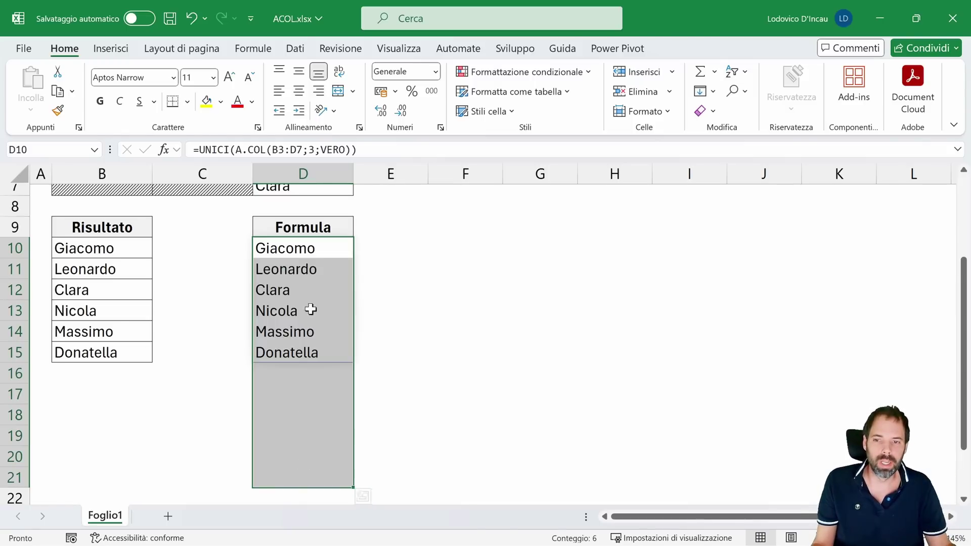
{"action": "scroll", "coordinate": [313, 364], "scroll_direction": "up", "scroll_amount": 2}
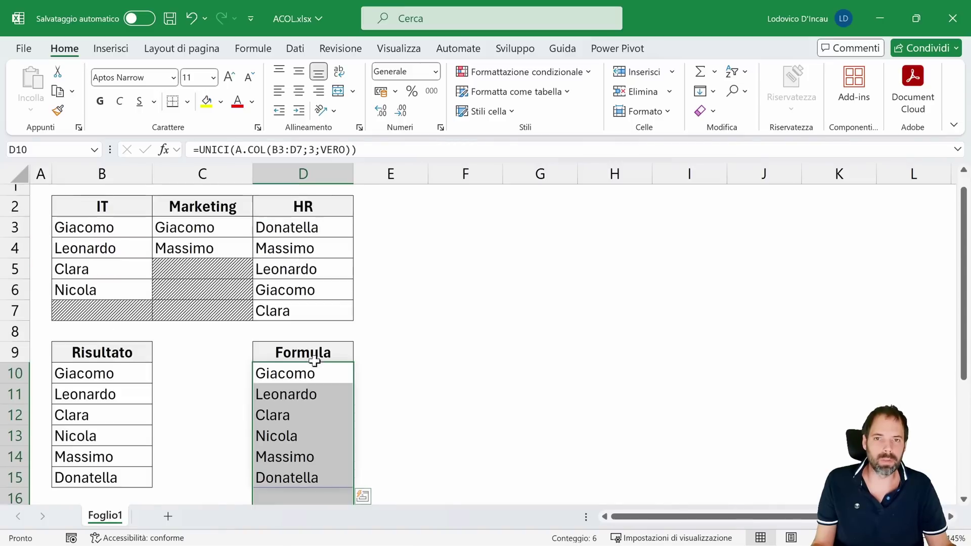
Add a conditional formatting rule giving cells 'diverso da' "" an outline (Bordato) border.
{"action": "left_click", "coordinate": [543, 73]}
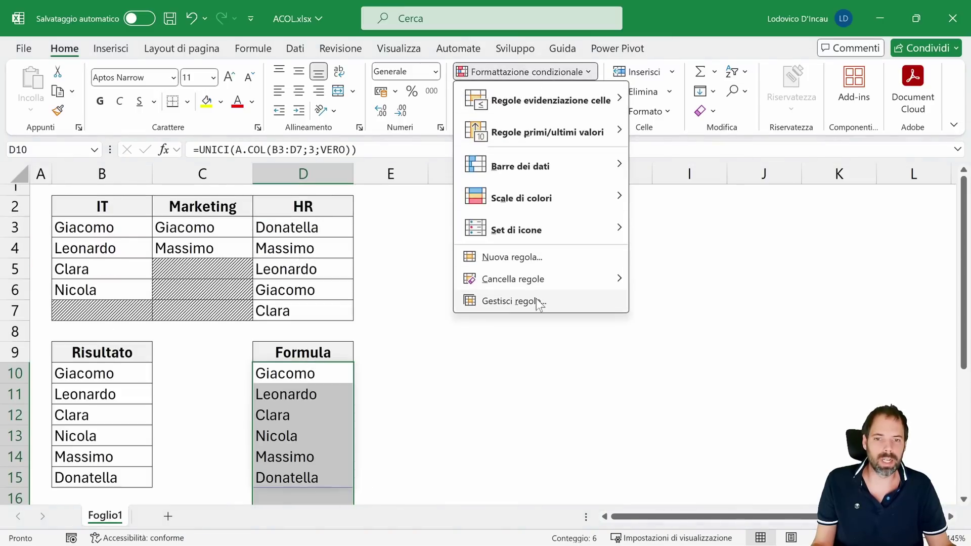
{"action": "left_click", "coordinate": [511, 257]}
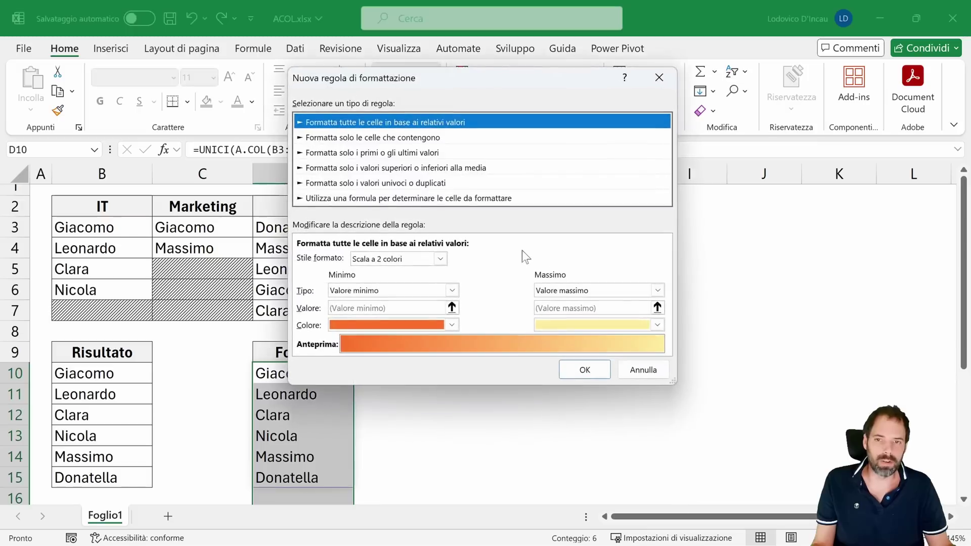
{"action": "left_click", "coordinate": [350, 137]}
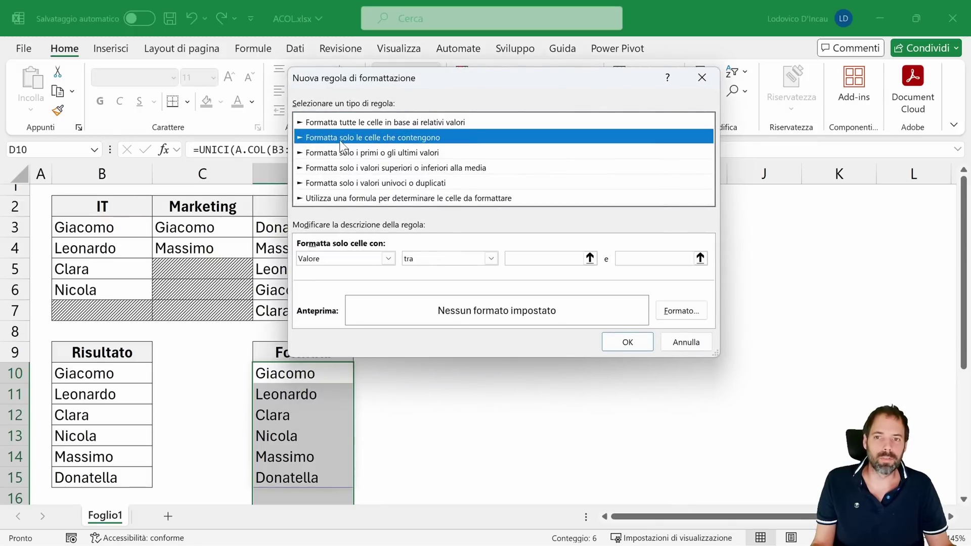
{"action": "left_click", "coordinate": [491, 259]}
{"action": "left_click", "coordinate": [439, 304]}
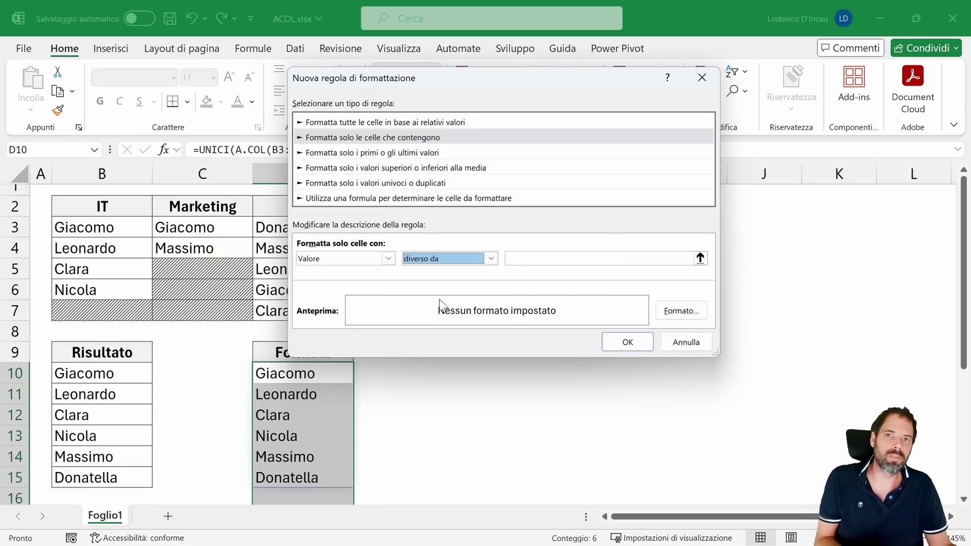
{"action": "key", "text": "Tab"}
{"action": "type", "text": "=\"\""}
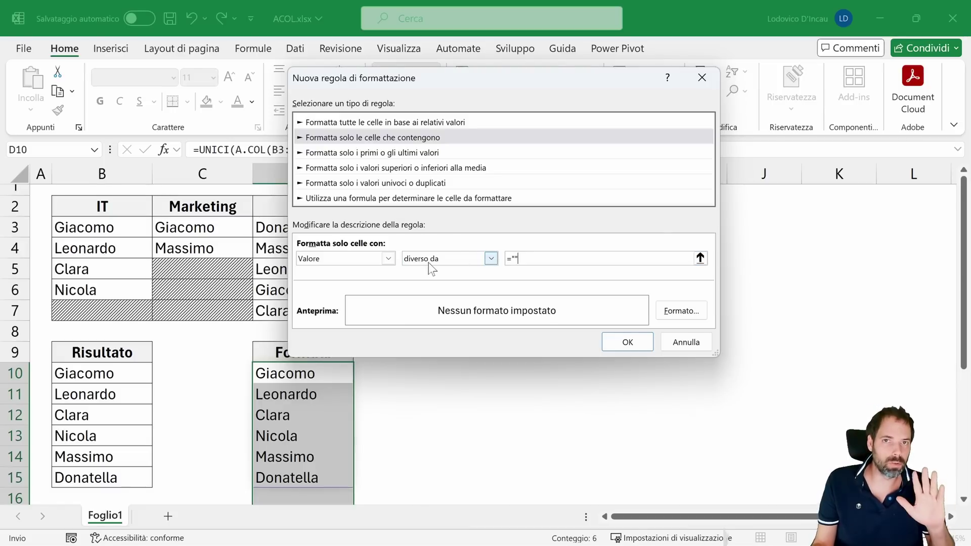
{"action": "left_click", "coordinate": [681, 311]}
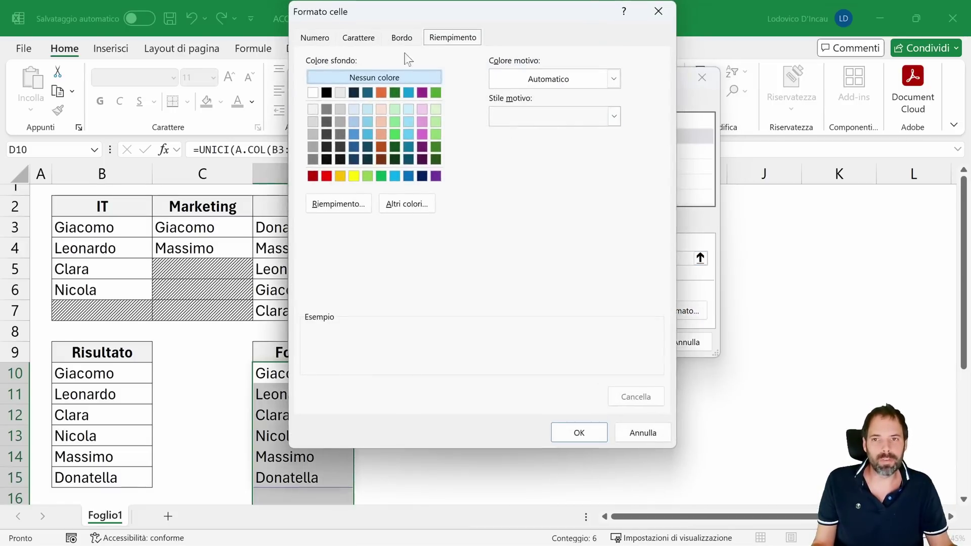
{"action": "left_click", "coordinate": [403, 38]}
{"action": "left_click", "coordinate": [511, 89]}
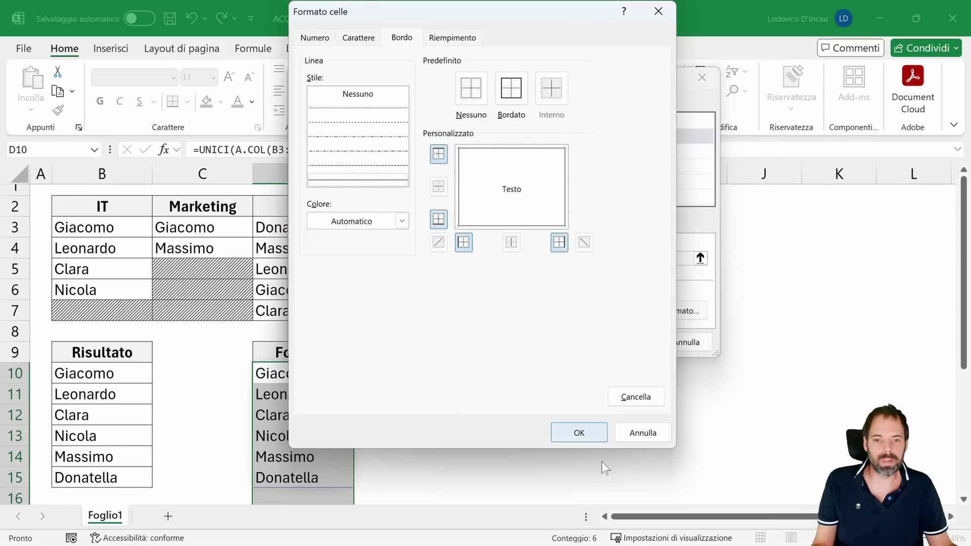
{"action": "left_click", "coordinate": [591, 431]}
{"action": "left_click", "coordinate": [632, 341]}
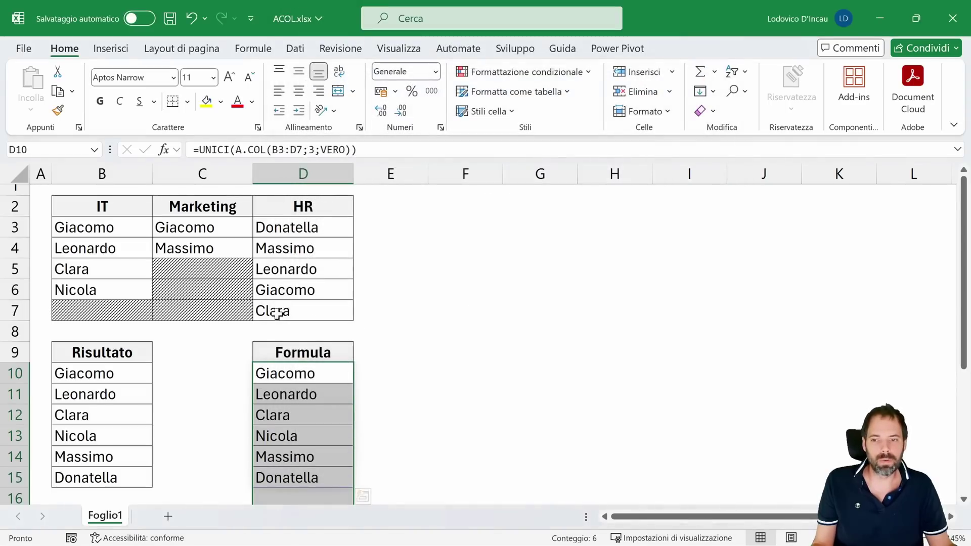
Delete Nicola from B6, then check D10's five-name result and its shrunk borders.
{"action": "scroll", "coordinate": [295, 312], "scroll_direction": "down", "scroll_amount": 2}
{"action": "left_click", "coordinate": [295, 313]}
{"action": "left_click", "coordinate": [235, 274]}
{"action": "scroll", "coordinate": [233, 283], "scroll_direction": "up", "scroll_amount": 2}
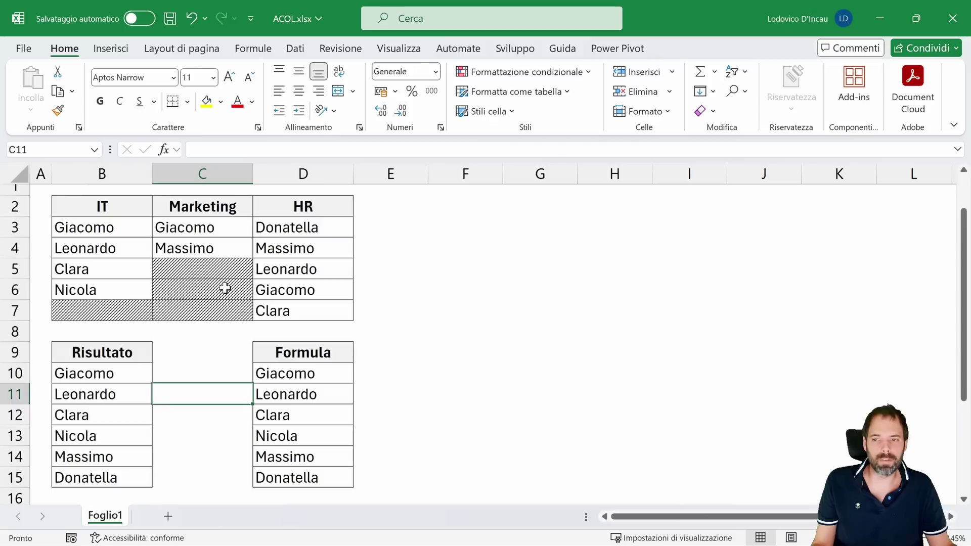
{"action": "left_click", "coordinate": [101, 306]}
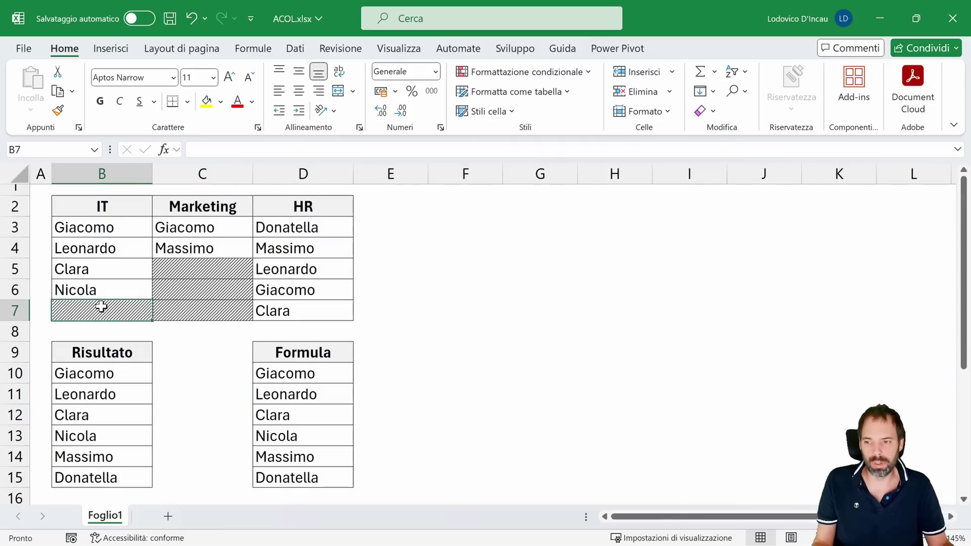
{"action": "left_click", "coordinate": [98, 295]}
{"action": "key", "text": "Delete"}
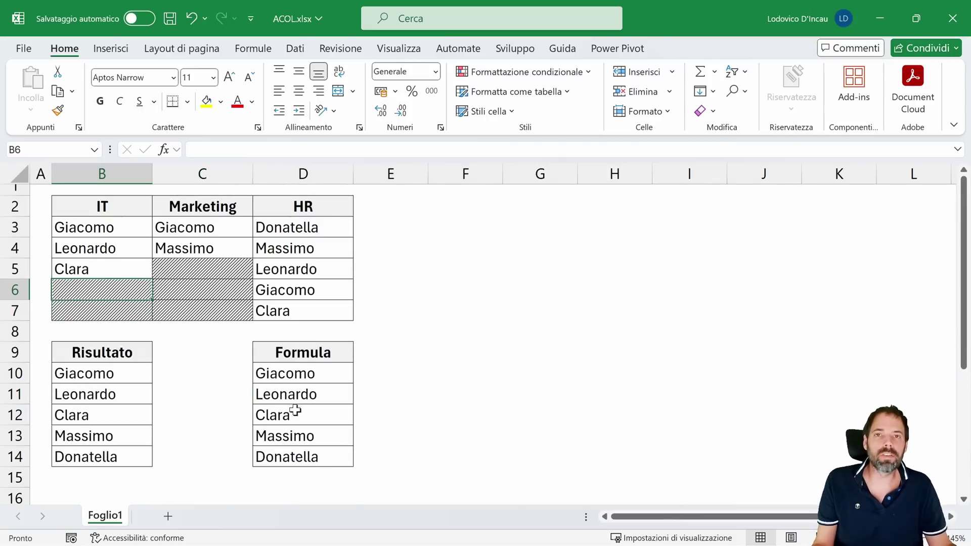
{"action": "left_click", "coordinate": [296, 366]}
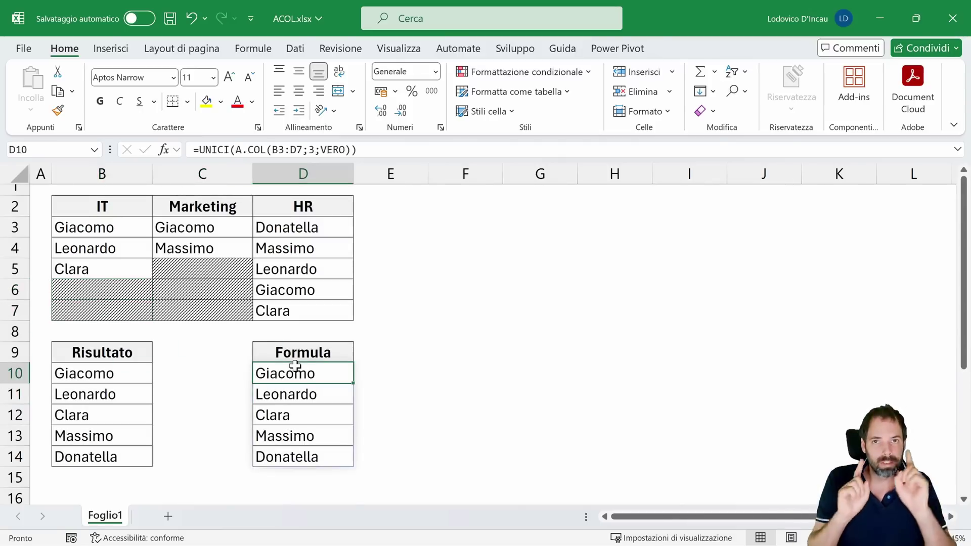